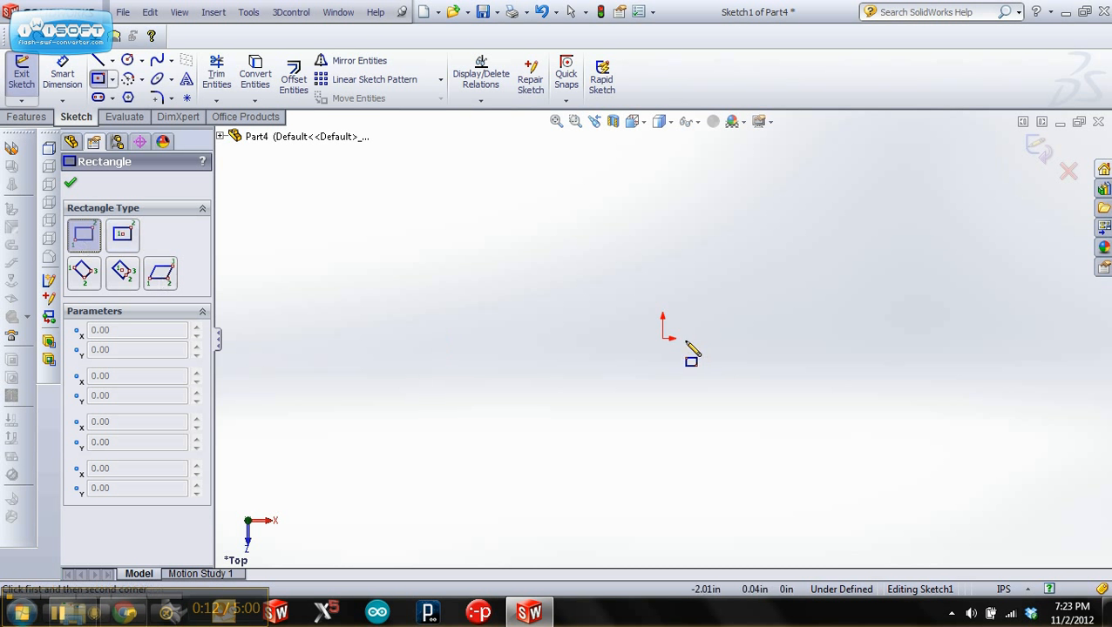
Step: Sketch a corner rectangle starting at the origin and dimension its upper horizontal edge to 6 in
click(662, 338)
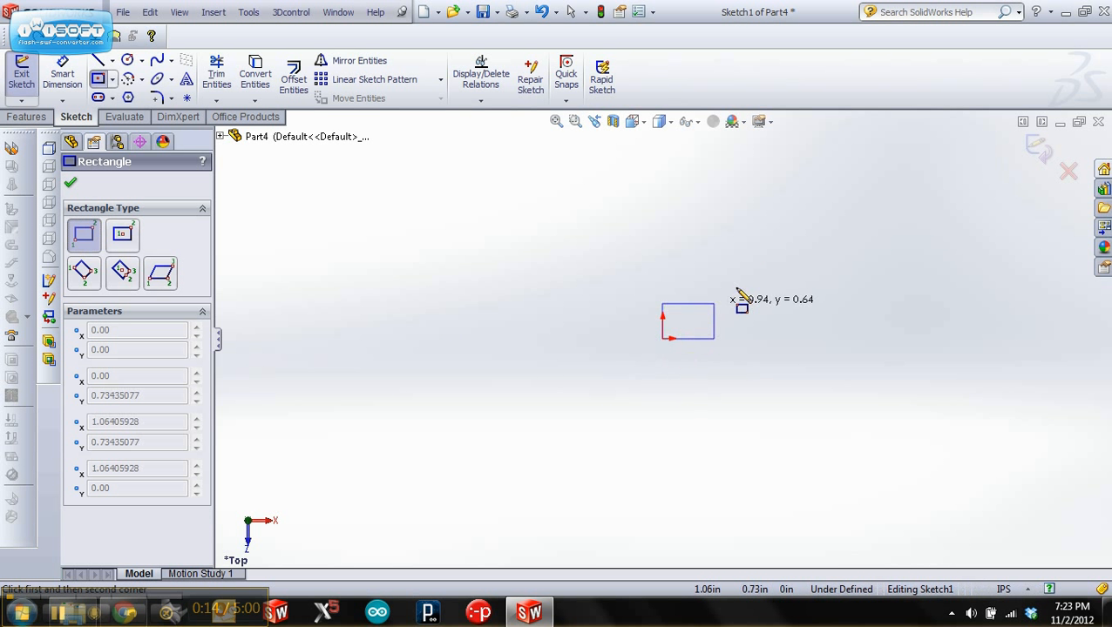
click(787, 256)
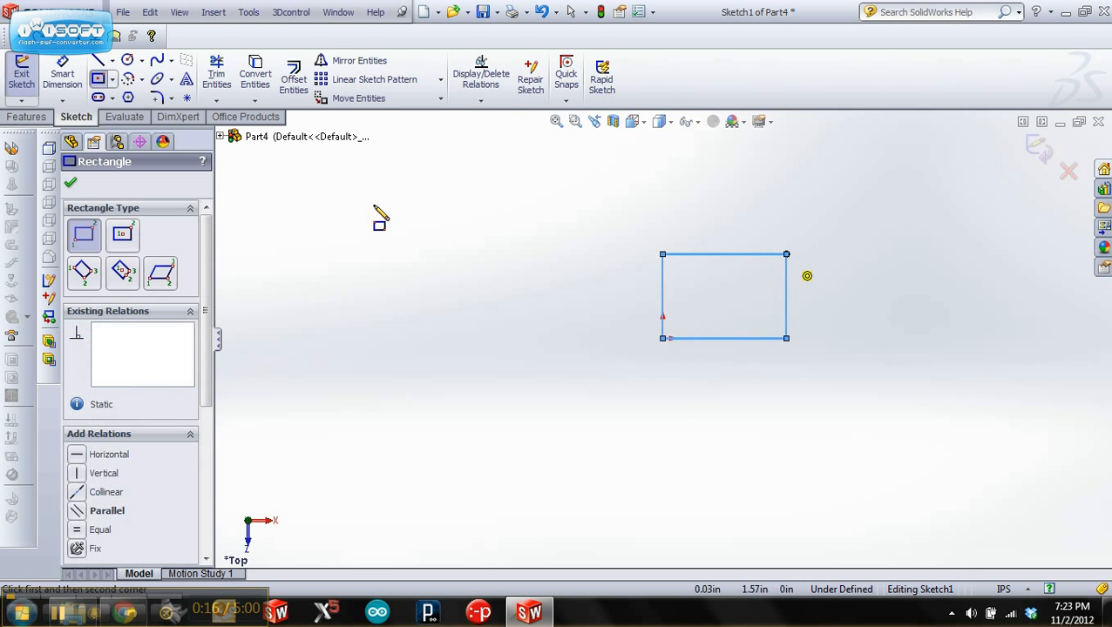
click(62, 75)
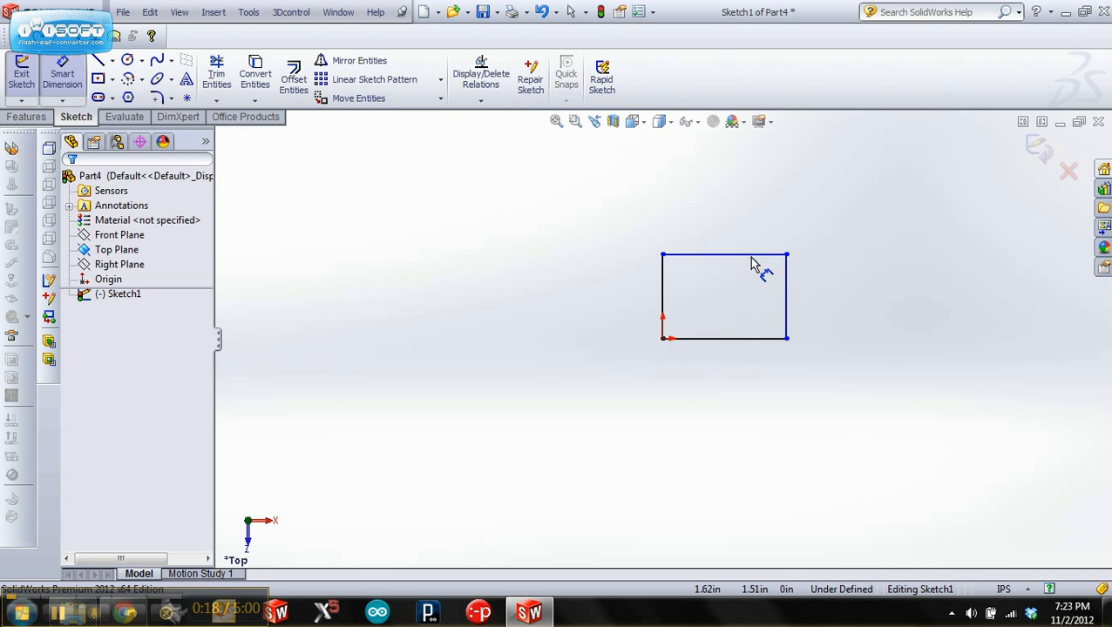
click(754, 260)
click(758, 209)
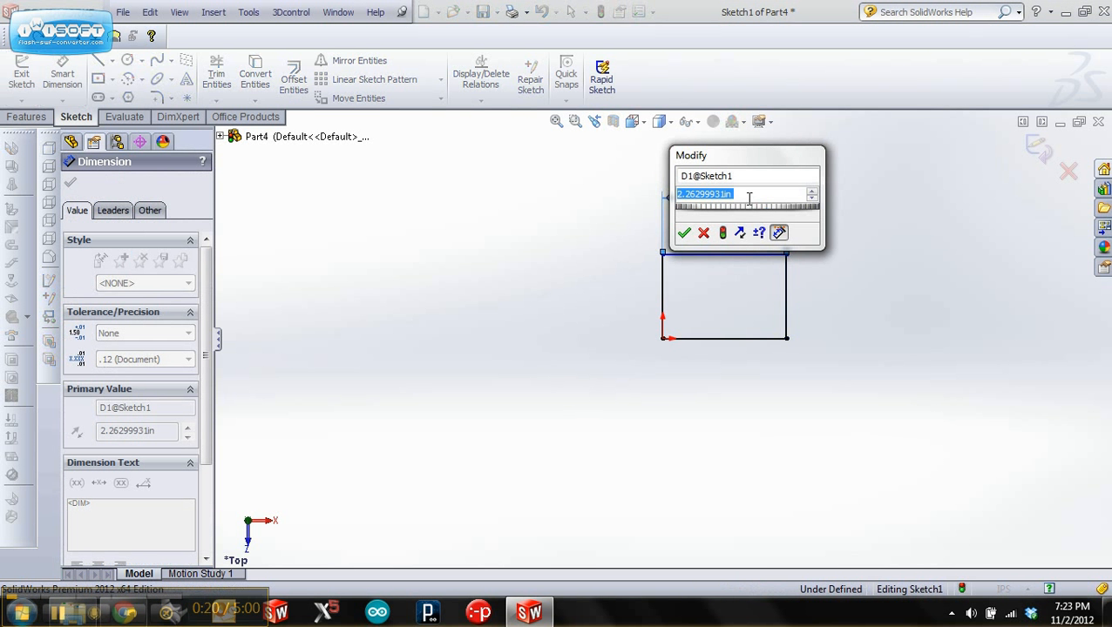
text(6)
key(Return)
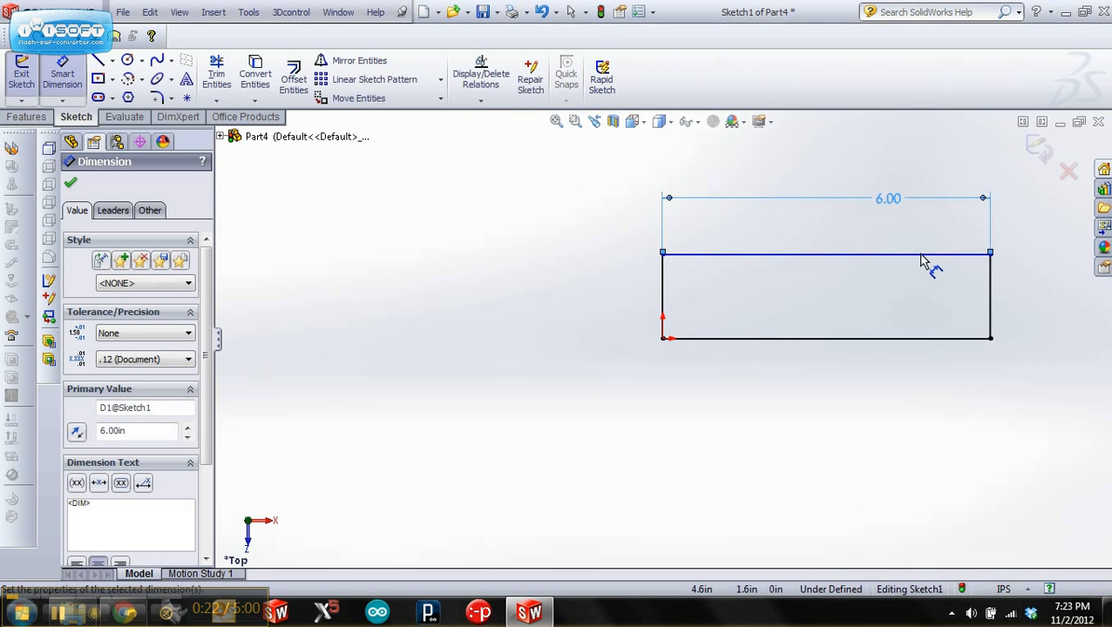
Step: Dimension the rectangle's vertical side to 6 in and exit the sketch
click(991, 295)
click(1039, 286)
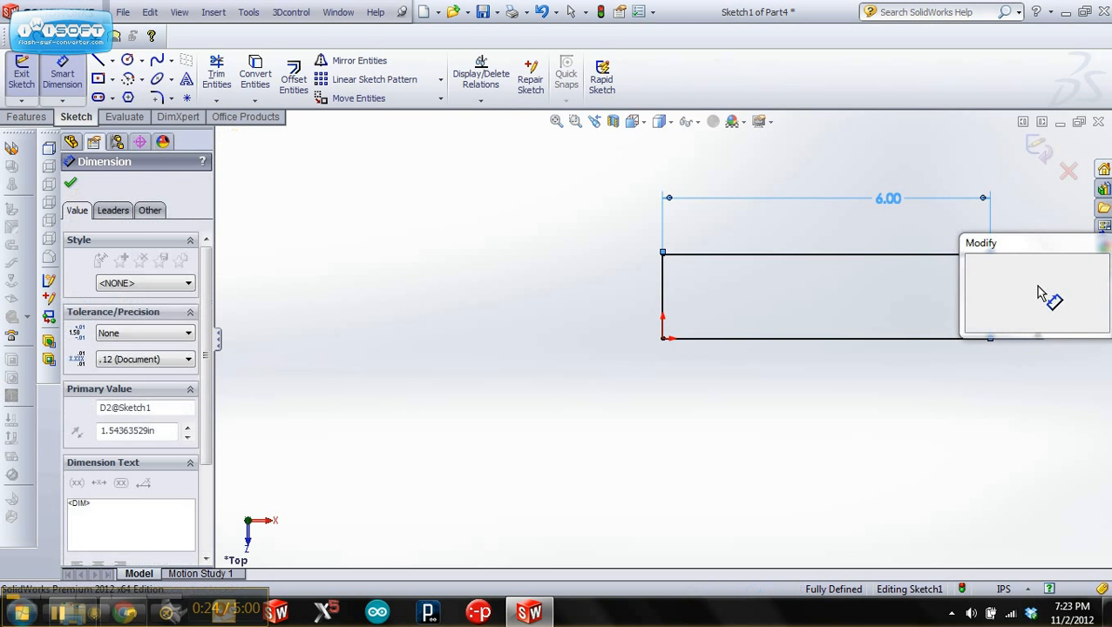
text(6)
key(Return)
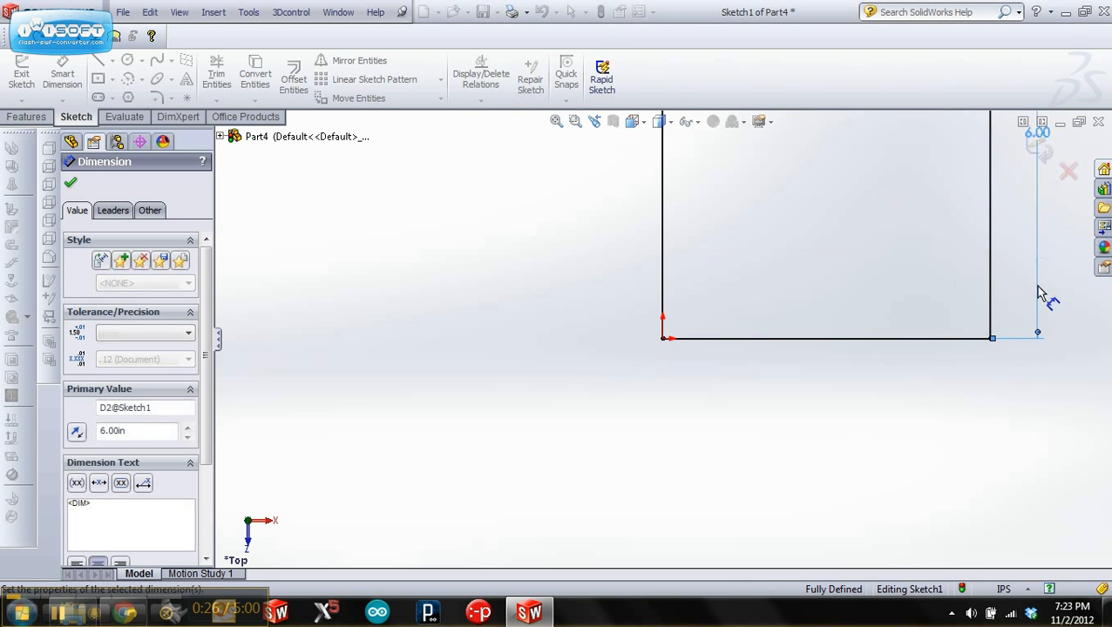
key(f)
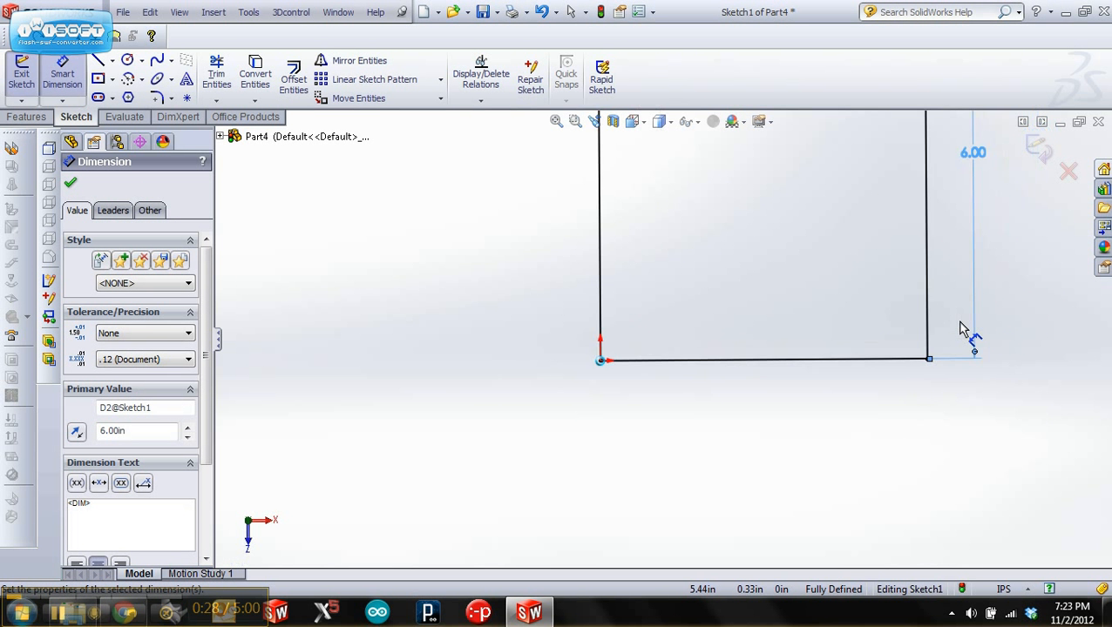
mouse_move(958, 331)
middle_down()
mouse_move(705, 299)
mouse_move(784, 327)
mouse_move(723, 297)
middle_up()
click(71, 186)
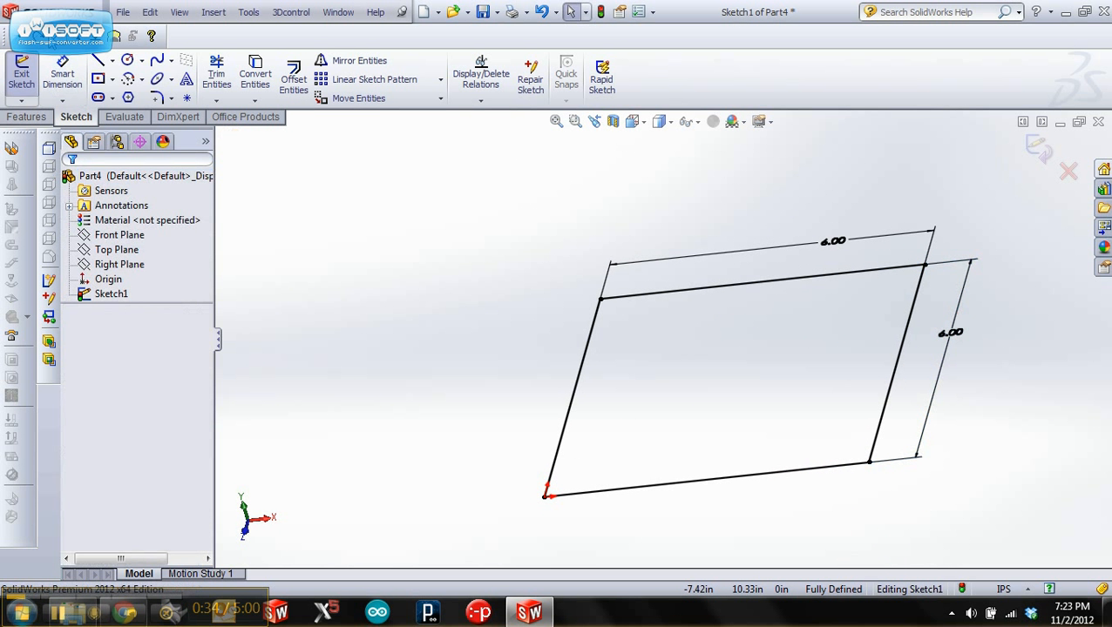
click(27, 92)
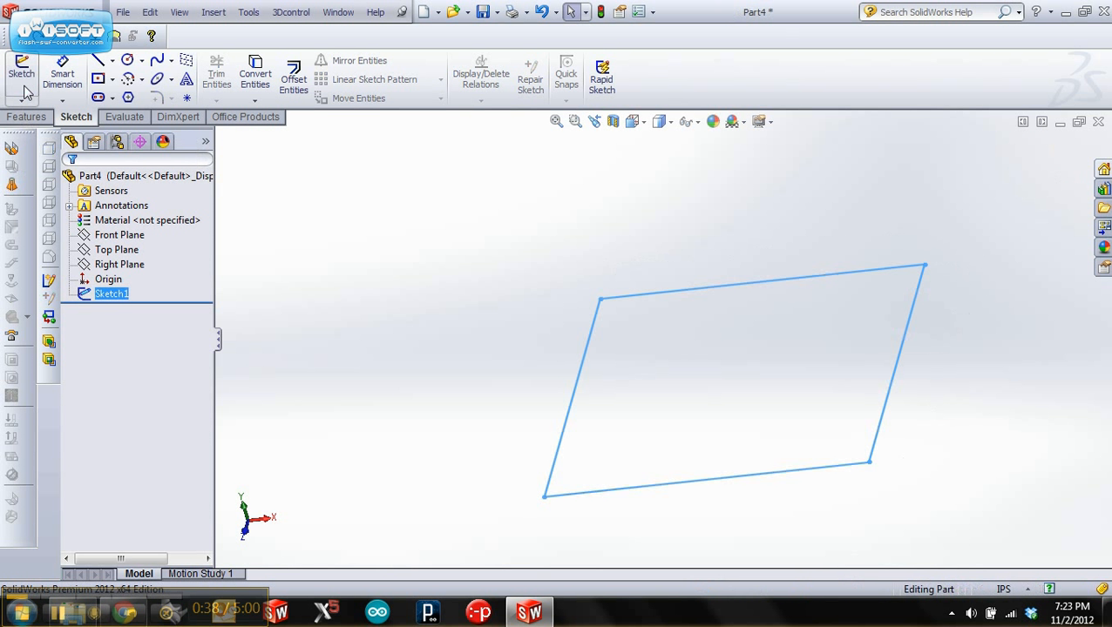
Step: Extrude the square sketch as a blind boss 6 in deep from the sketch plane
click(26, 117)
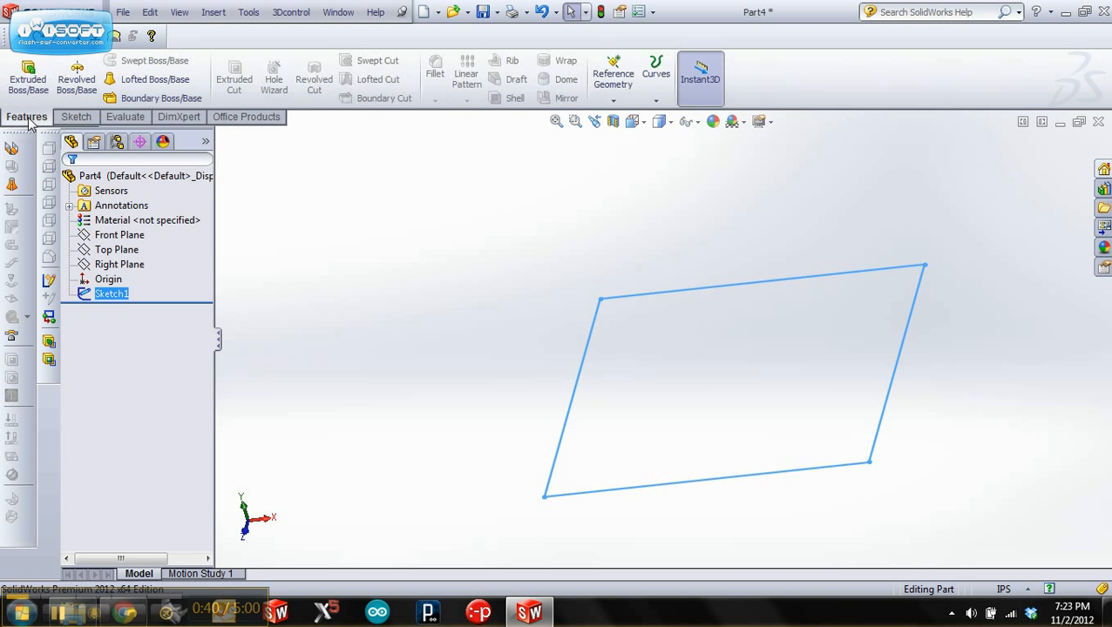
click(25, 87)
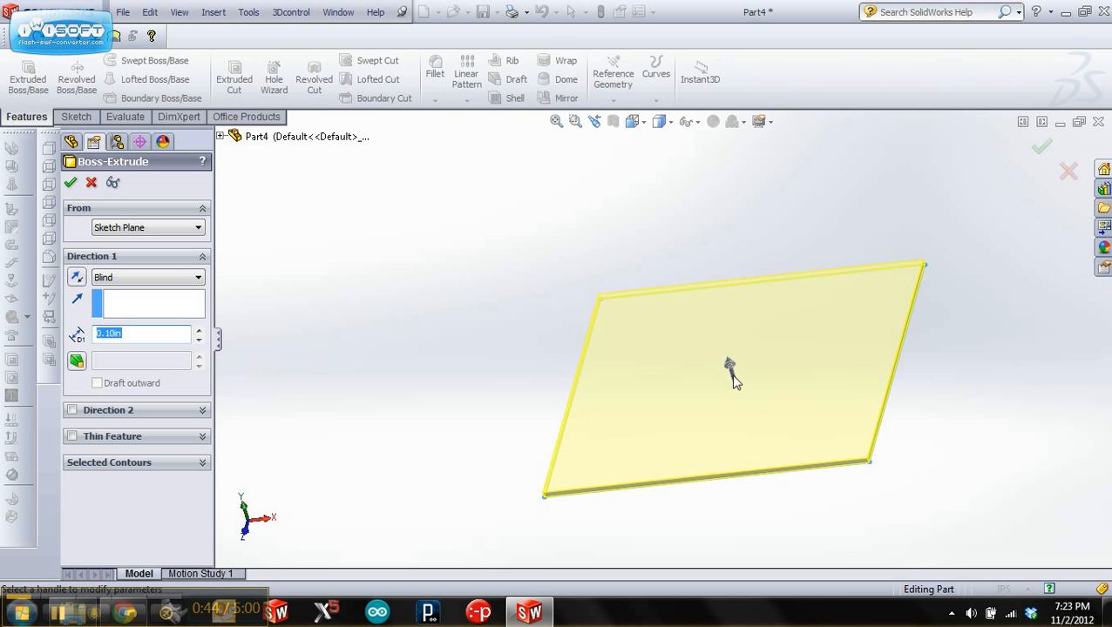
drag(731, 368, 635, 128)
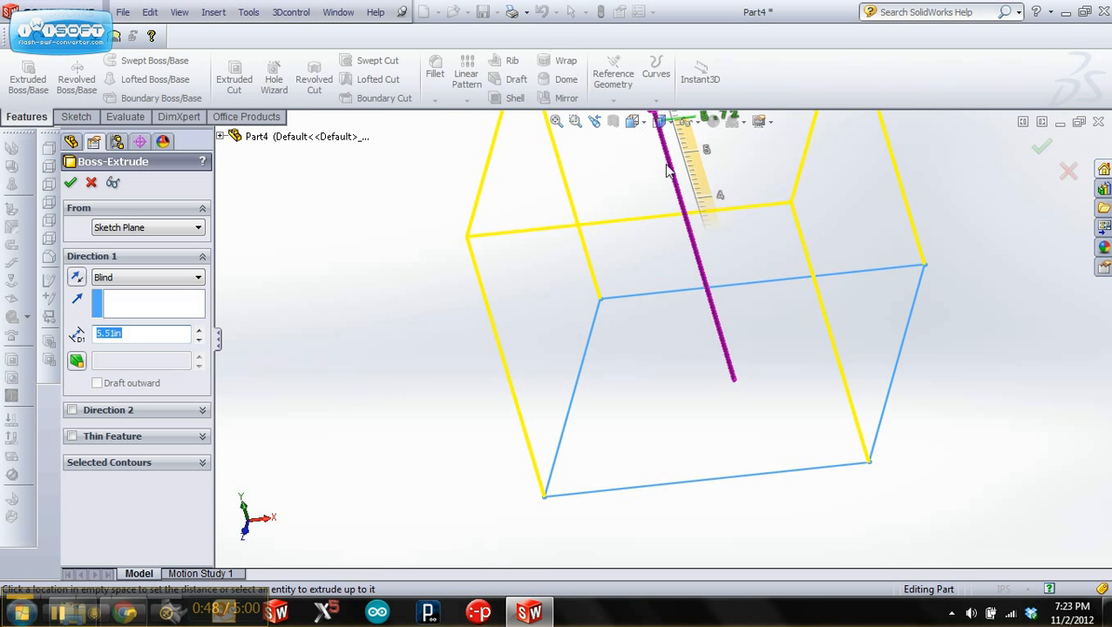
drag(668, 170, 683, 190)
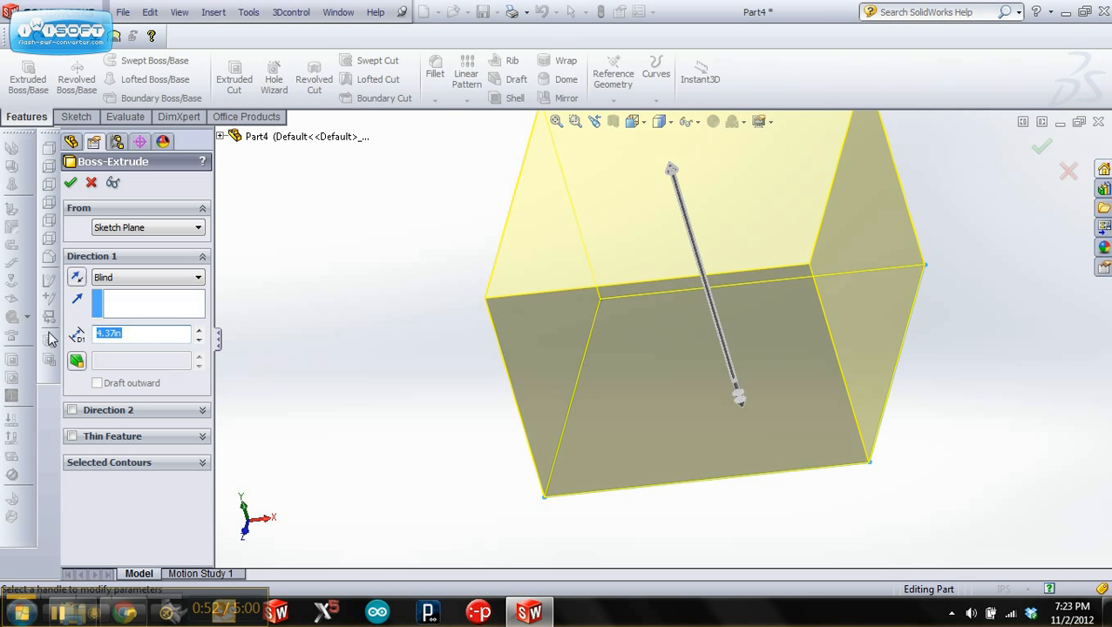
key(Return)
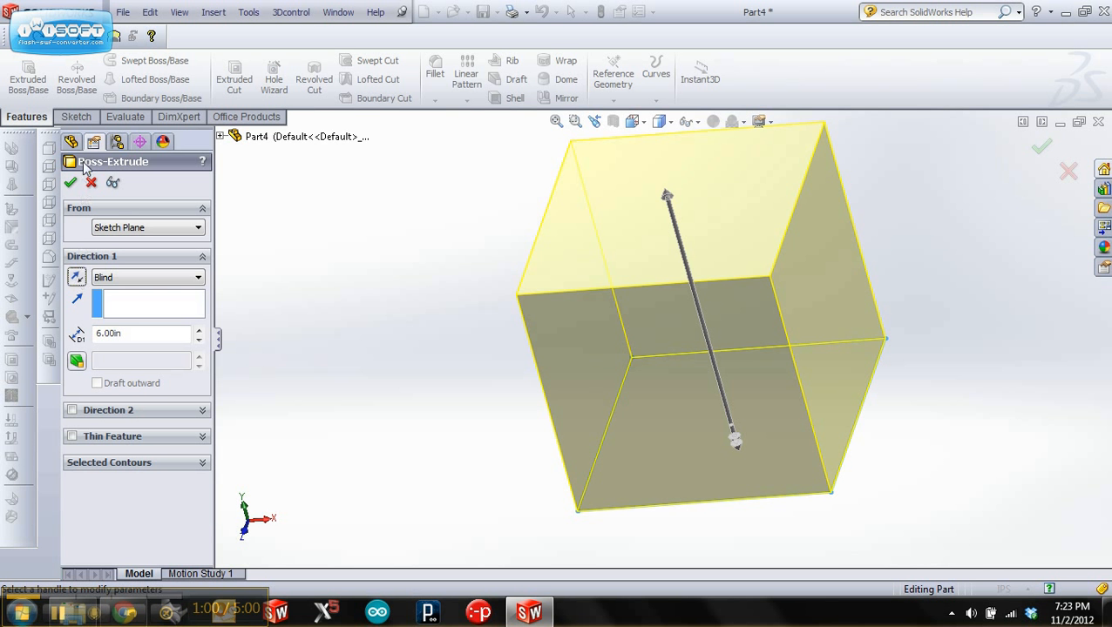
click(71, 183)
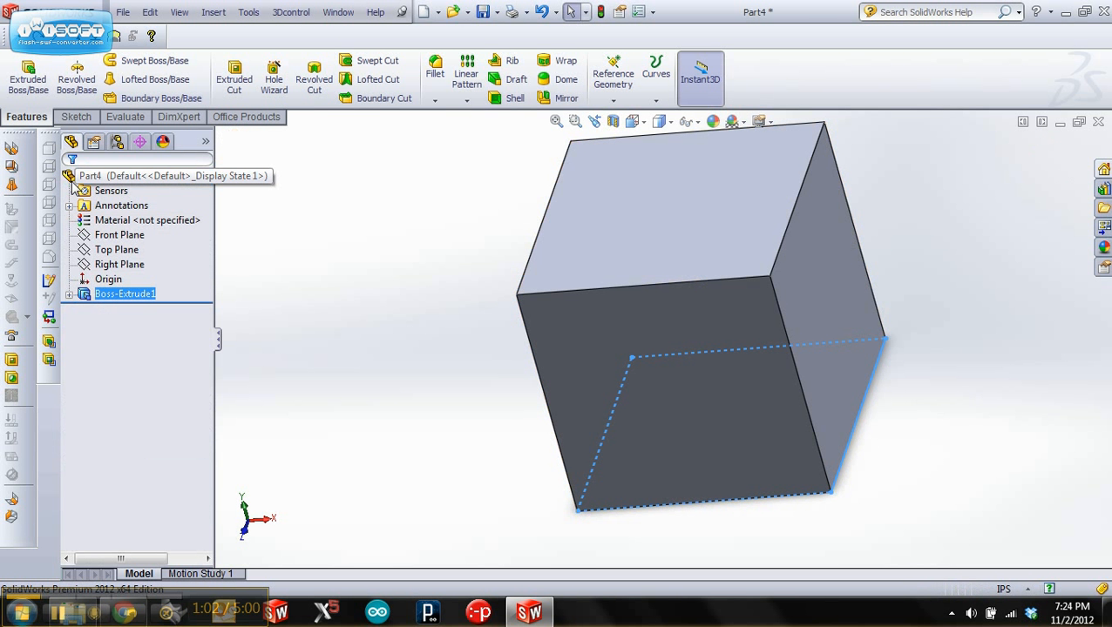
Step: Start a sketch on the cube's top face and draw a circle of about 1.12 in radius near its middle
click(828, 291)
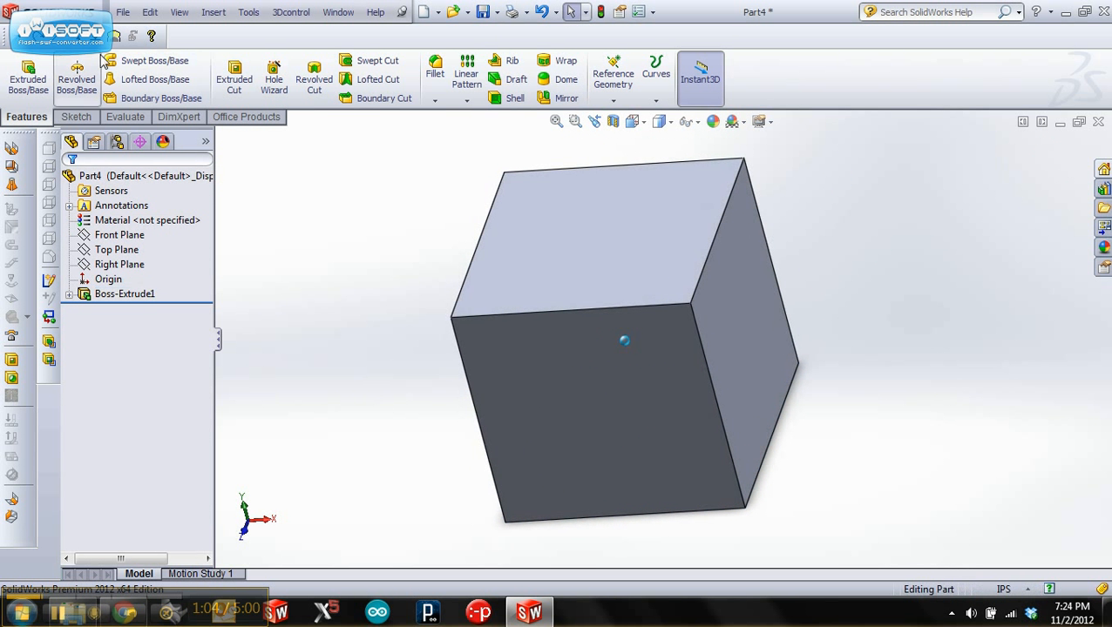
click(76, 117)
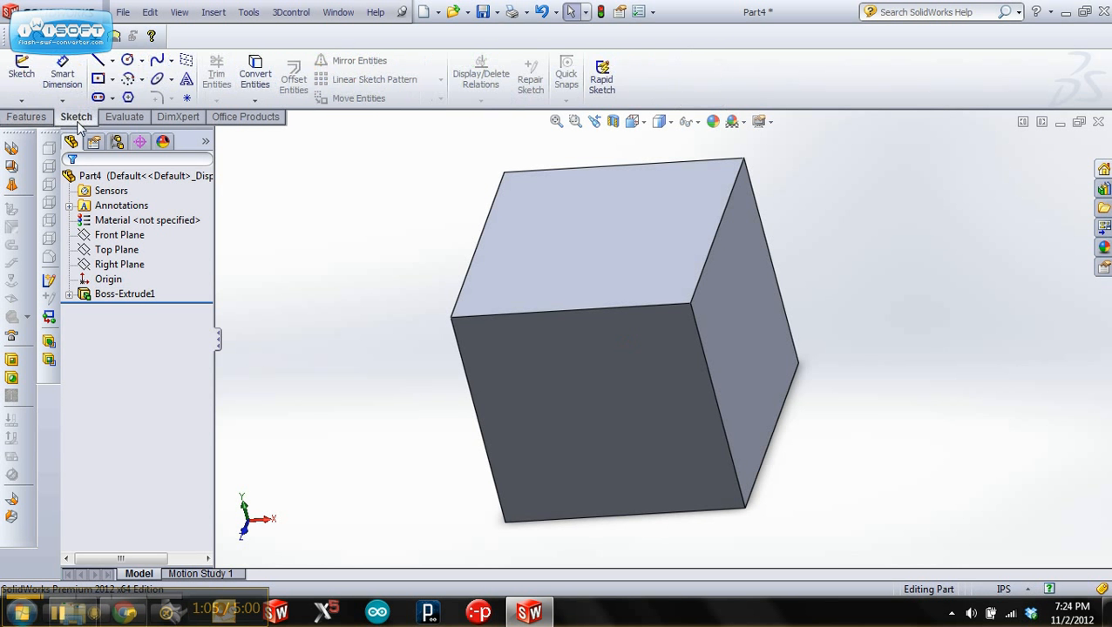
click(35, 87)
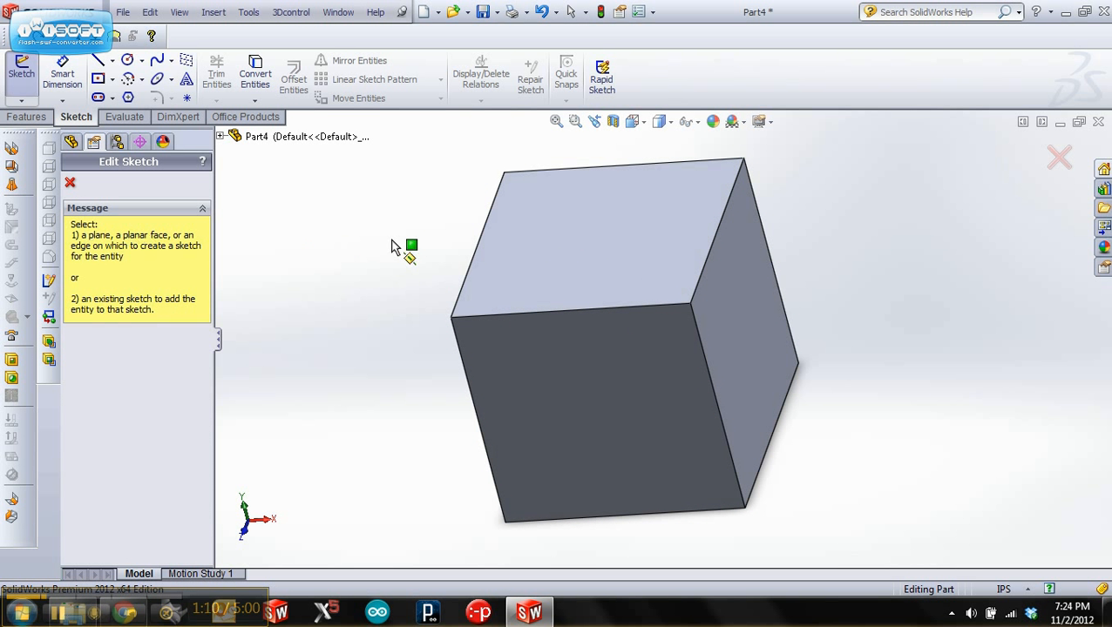
click(551, 241)
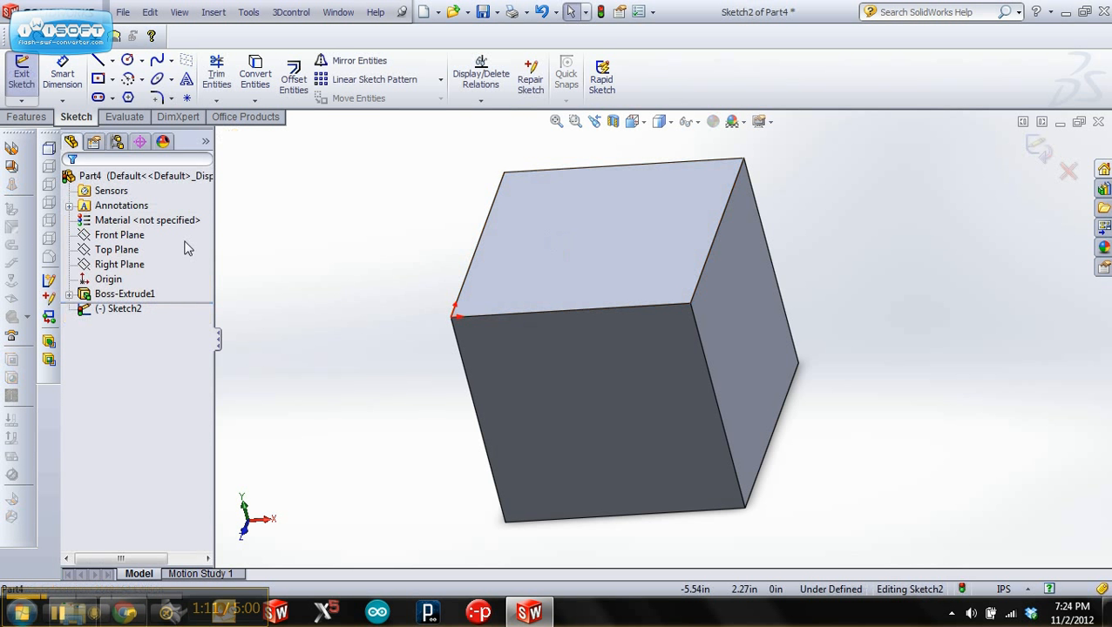
click(126, 60)
click(603, 233)
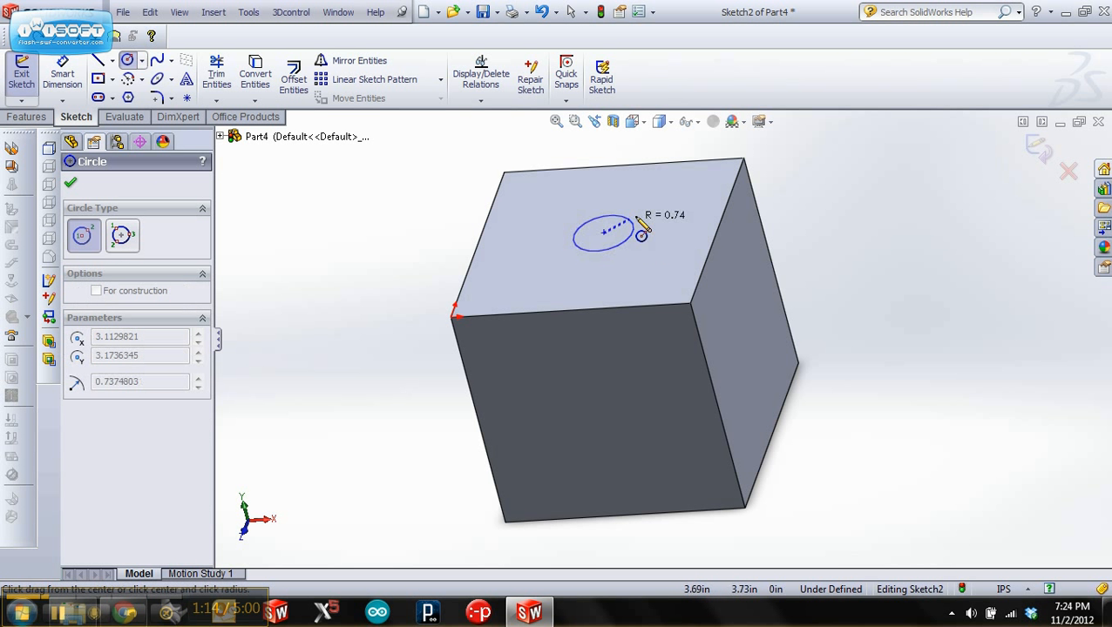
click(650, 219)
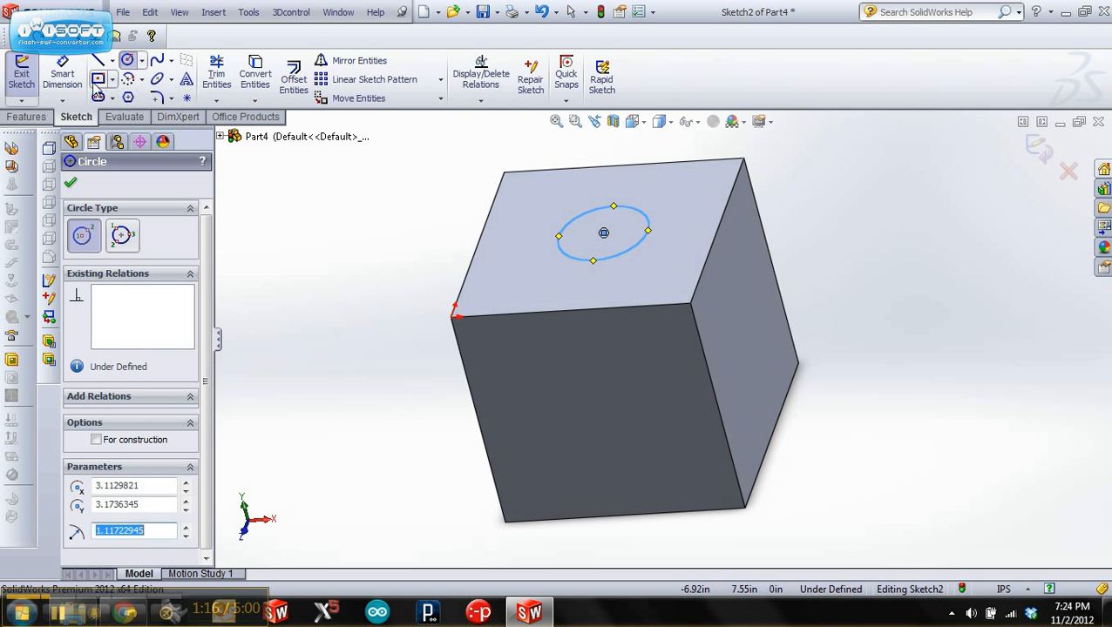
key(Escape)
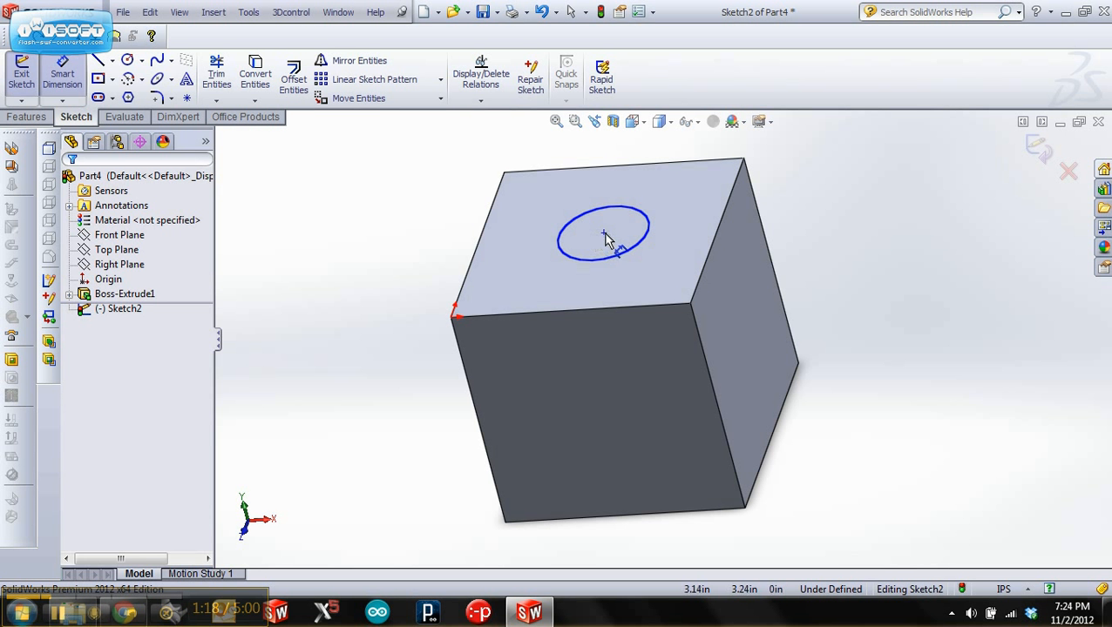
Step: Dimension the circle's centre 3 in from the left edge of the top face
click(602, 233)
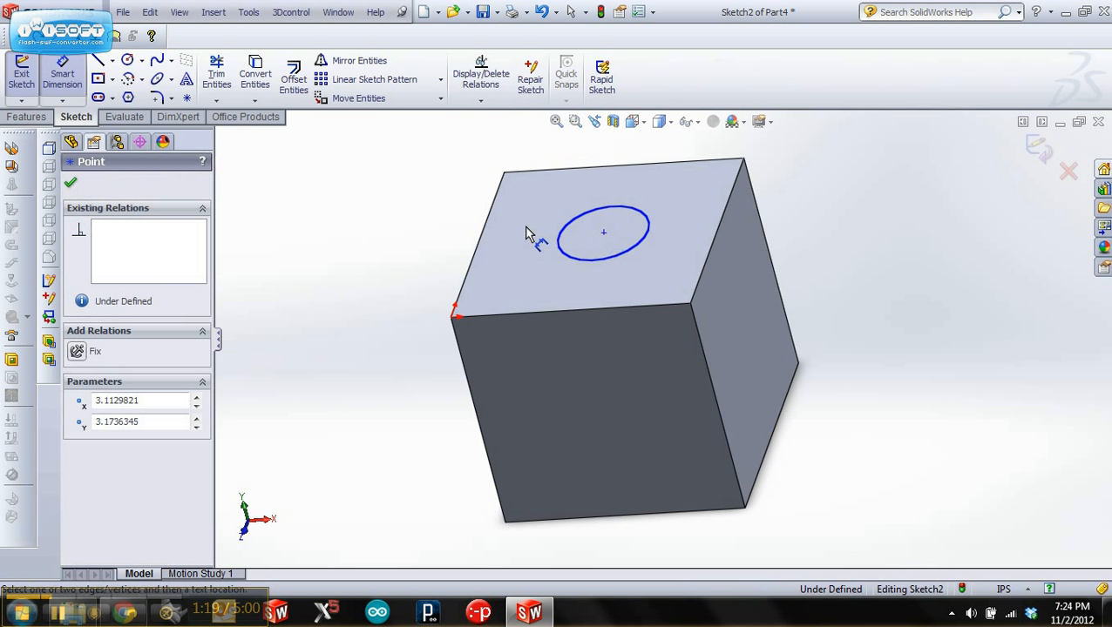
click(482, 228)
click(496, 349)
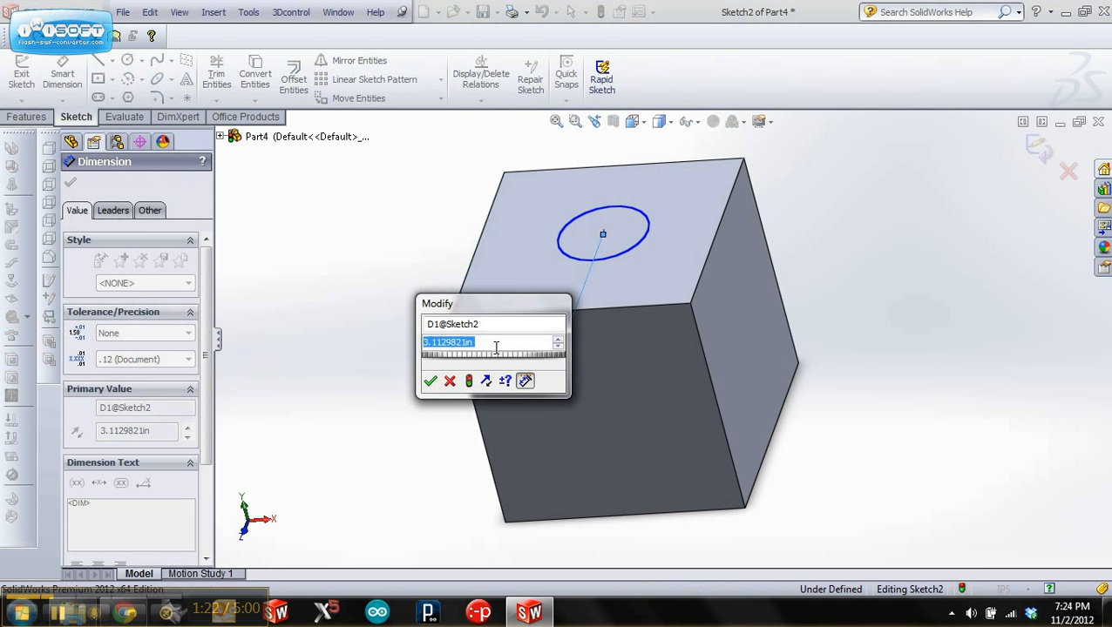
key(Return)
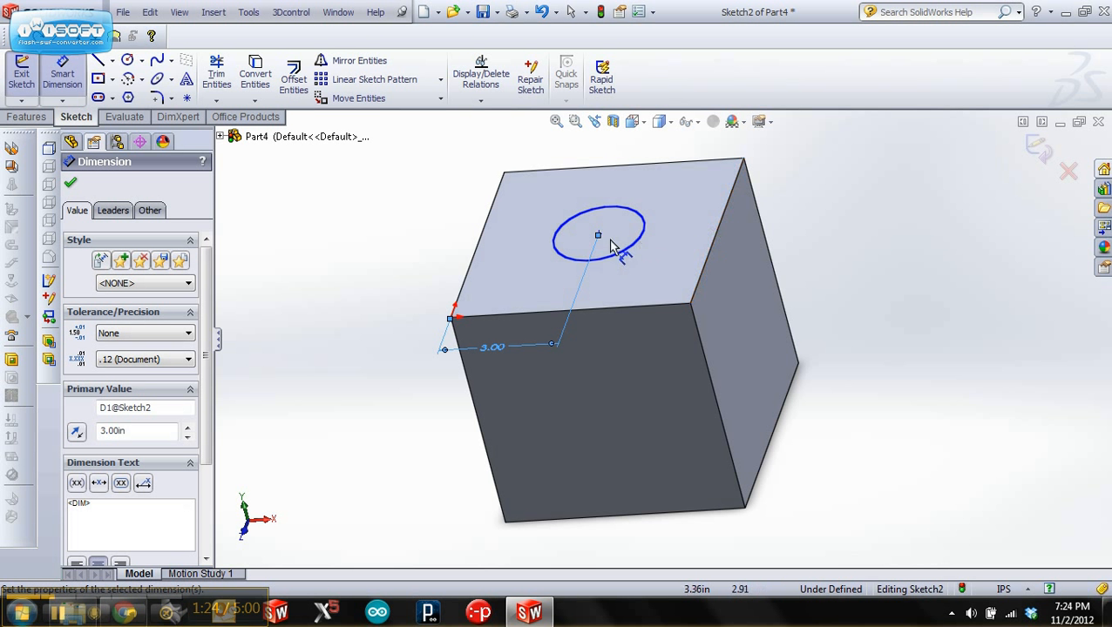
key(Escape)
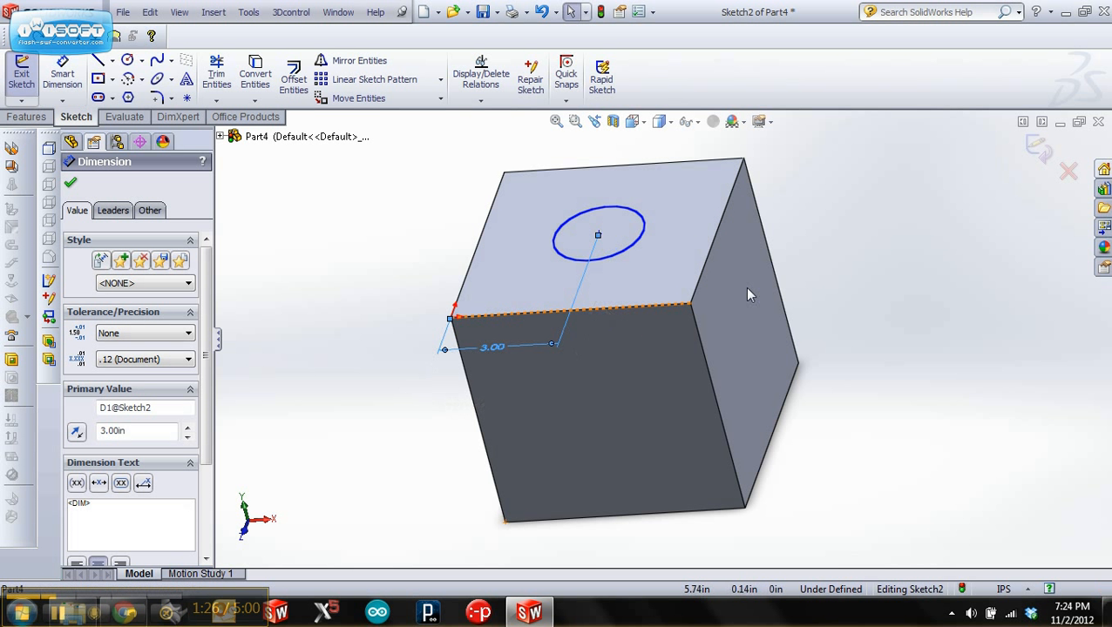
click(632, 252)
click(614, 305)
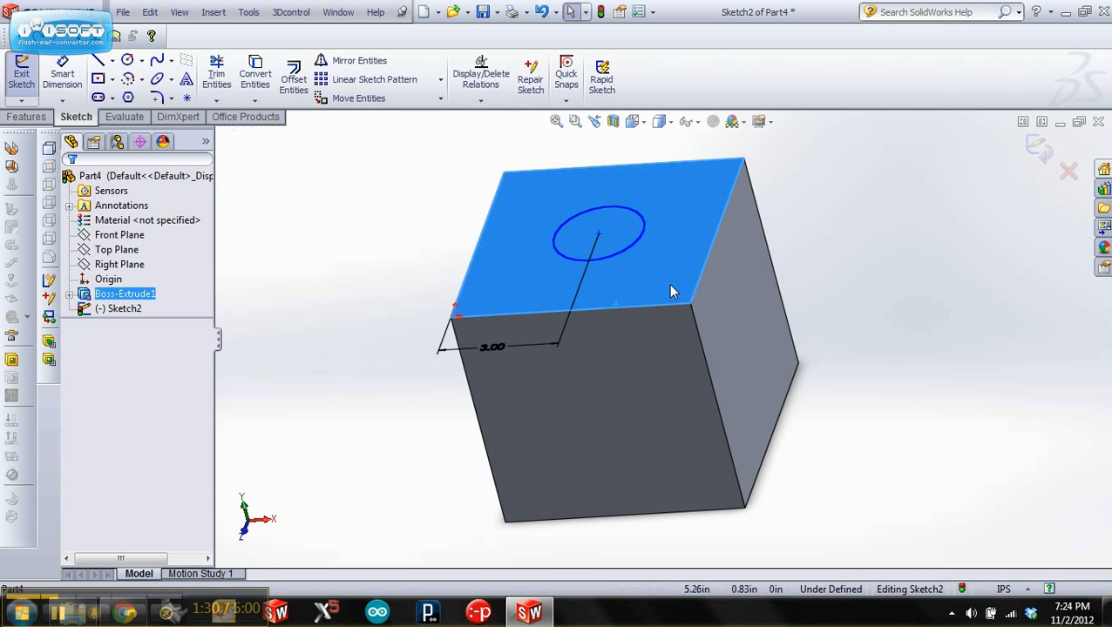
key(Escape)
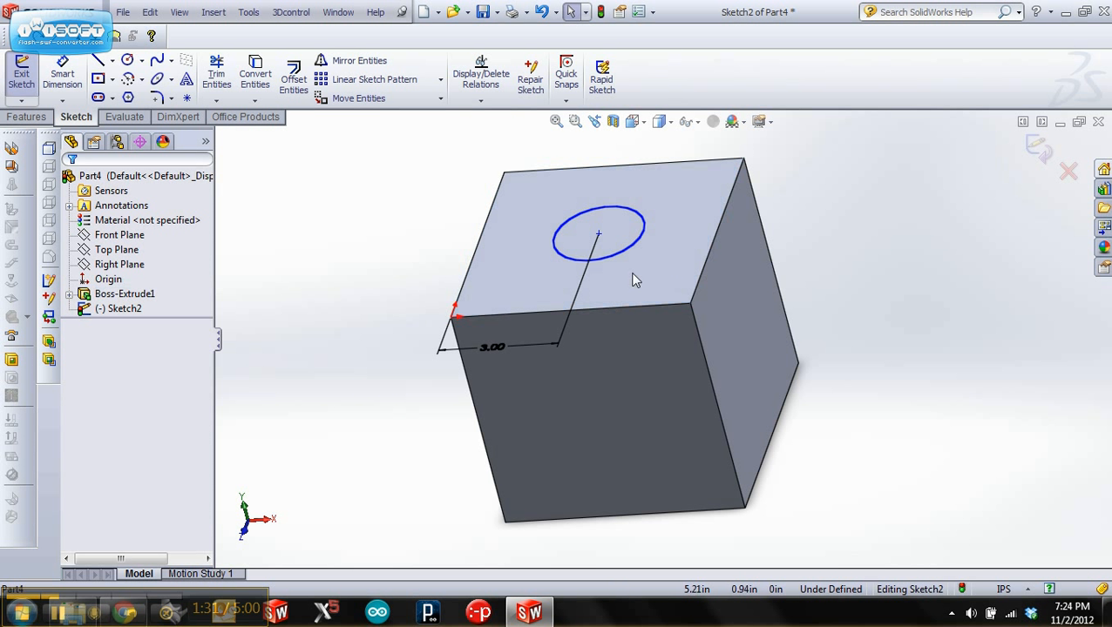
Step: Dimension the circle's centre 3 in from the front edge of the top face
click(48, 79)
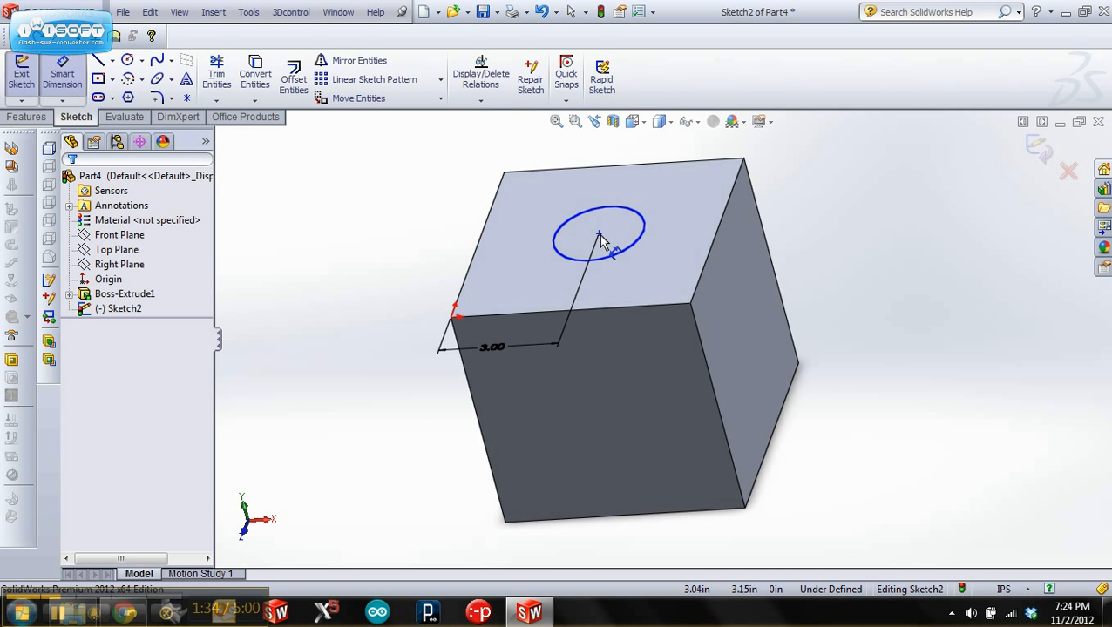
click(607, 307)
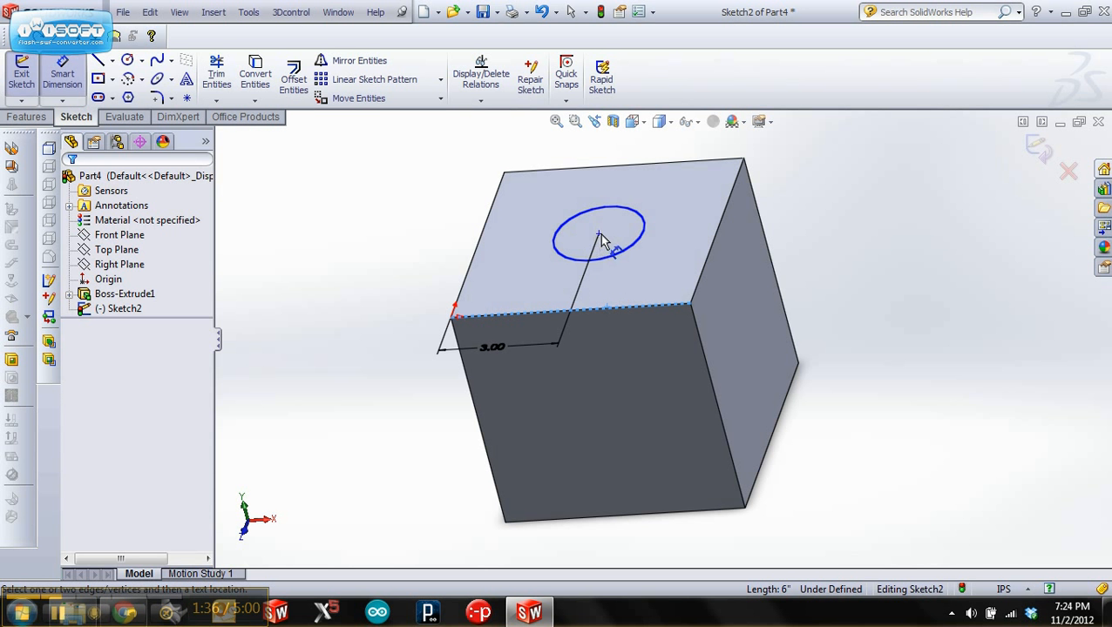
click(599, 237)
click(667, 246)
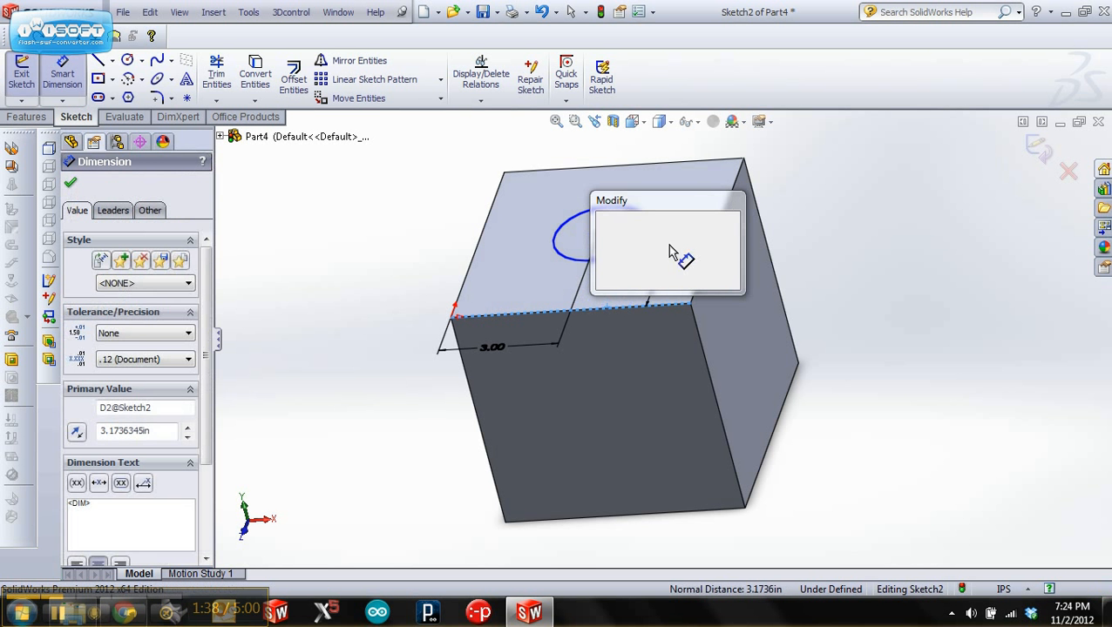
text(3)
key(Return)
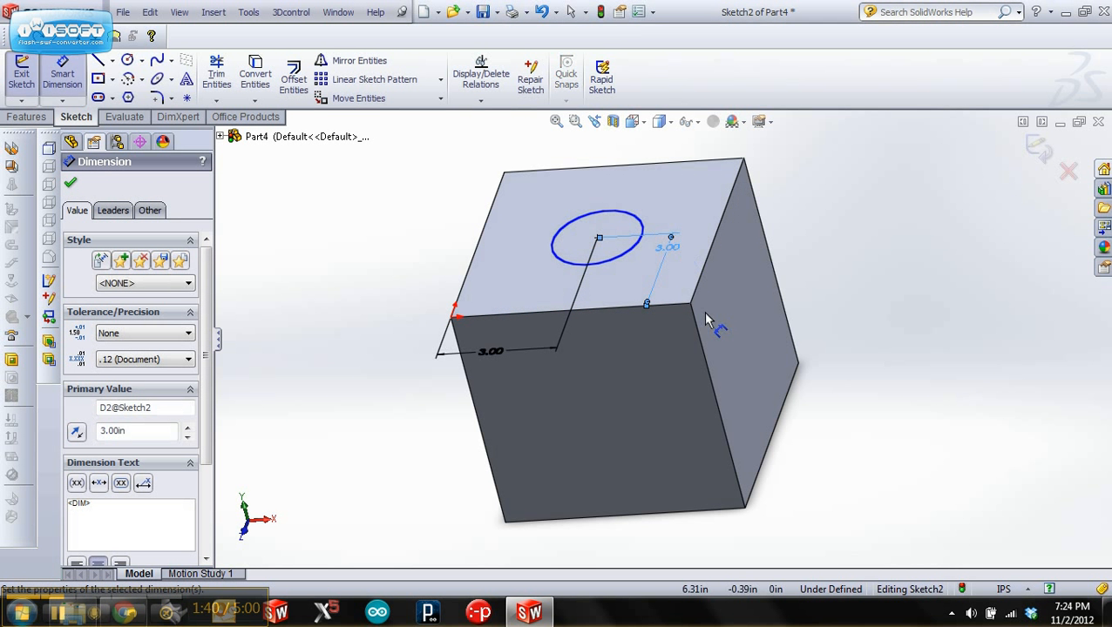
Step: Dimension the circle on the top face to a 3.5 in diameter and exit the sketch
click(635, 221)
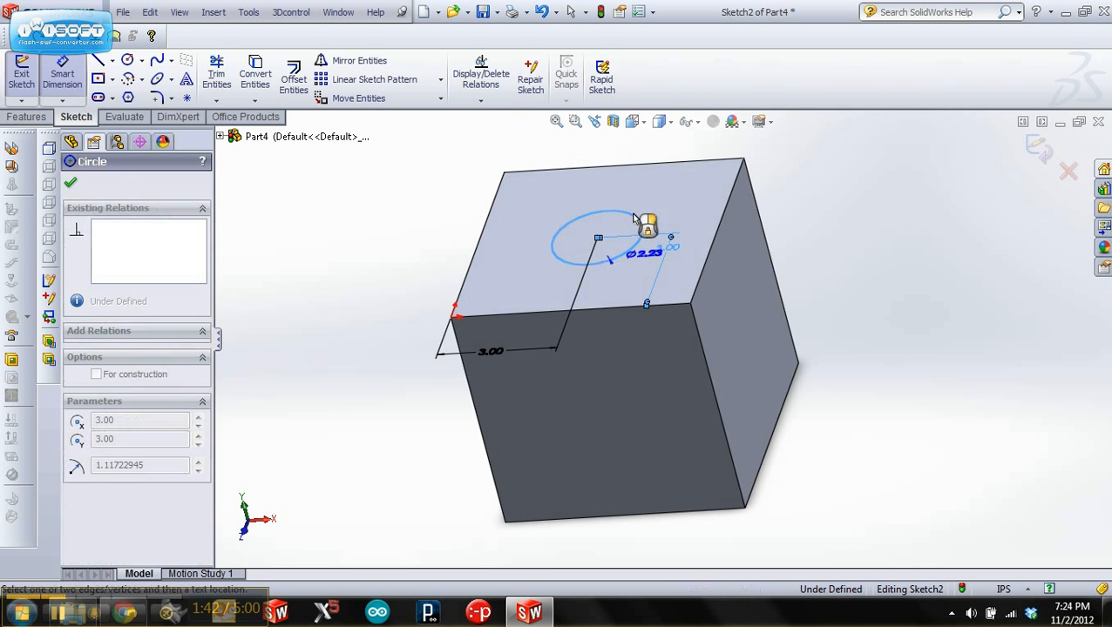
click(697, 207)
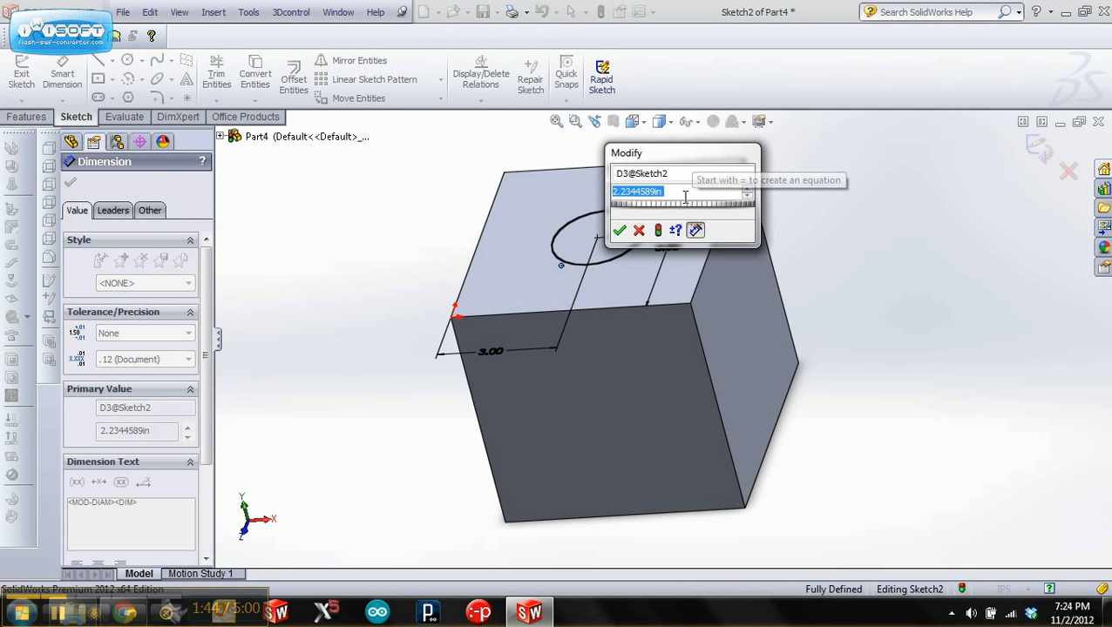
text(3.5)
key(Return)
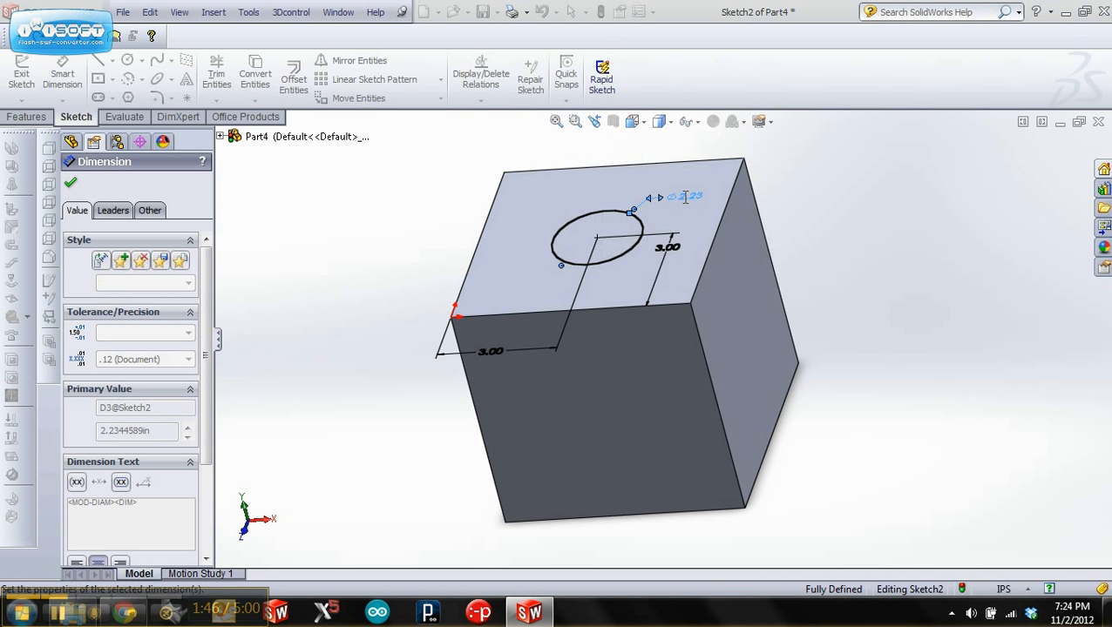
click(24, 80)
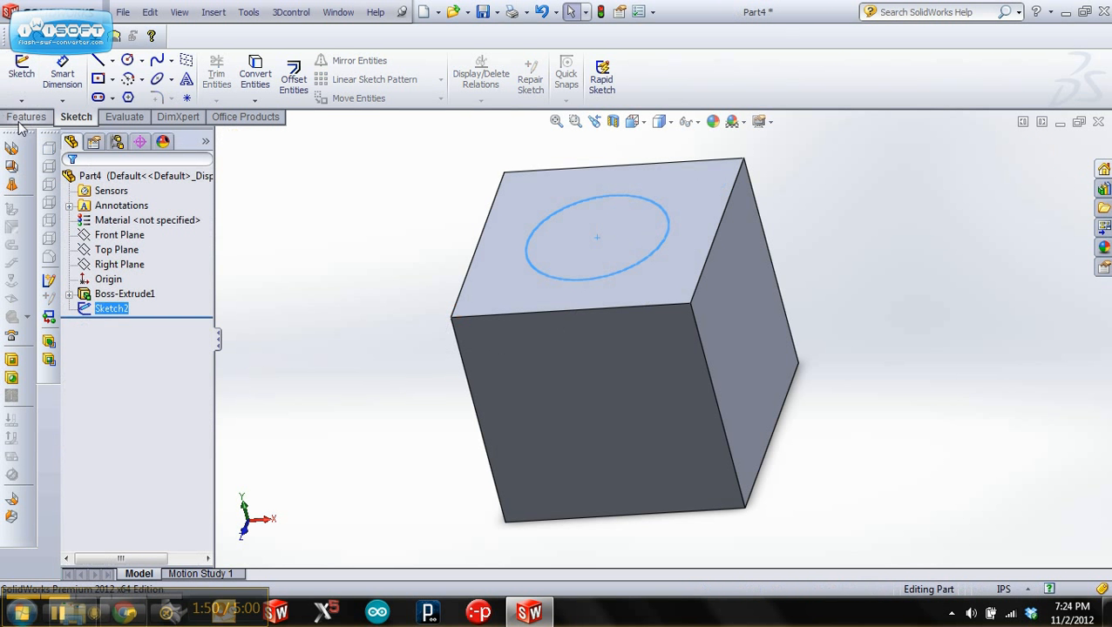
Step: Cut the top-face circle through the whole cube with an Extruded Cut set to Through All
click(15, 117)
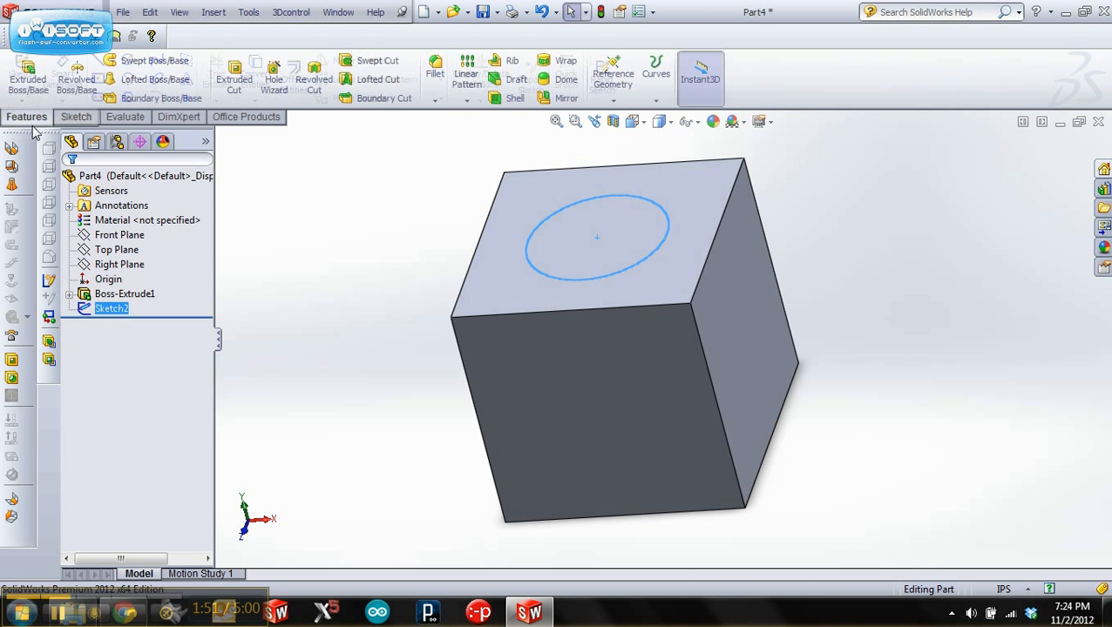
click(235, 78)
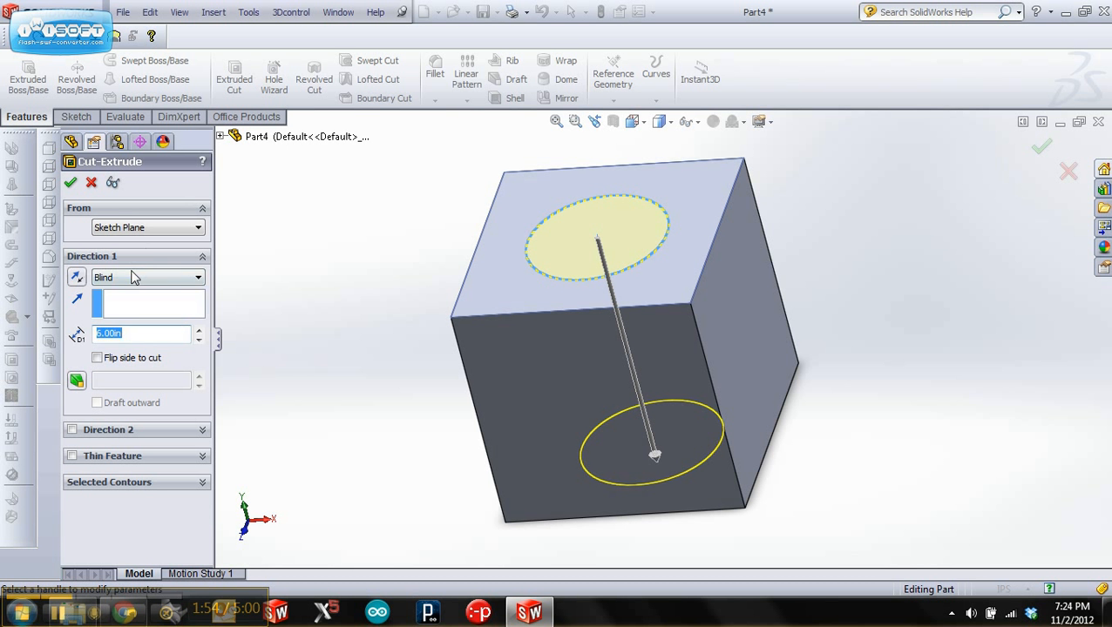
click(133, 277)
click(136, 305)
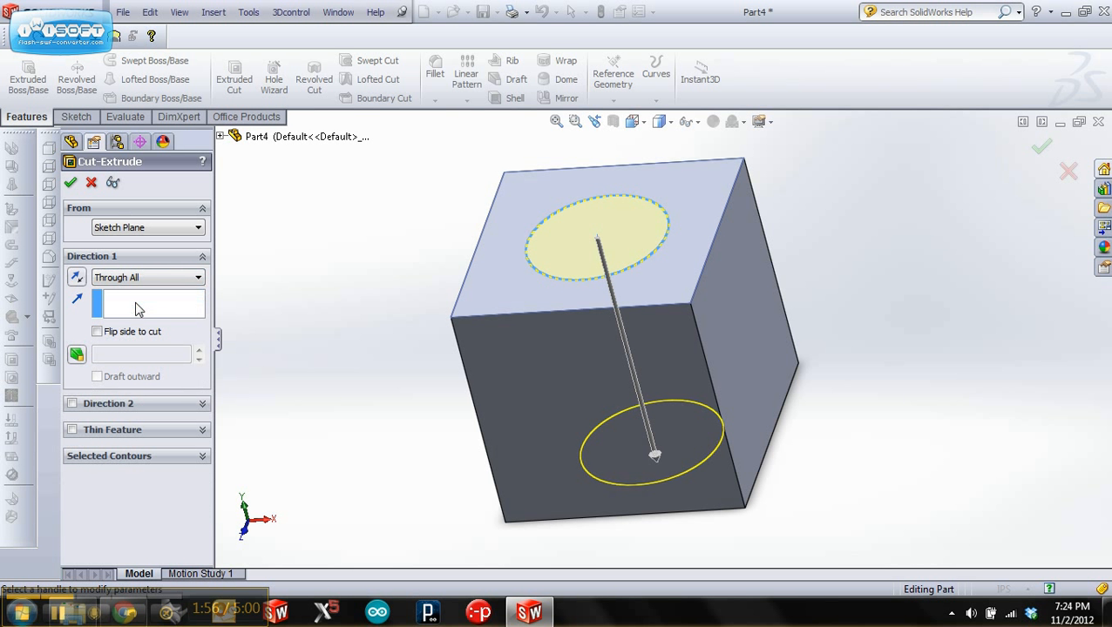
middle_drag(403, 470, 466, 354)
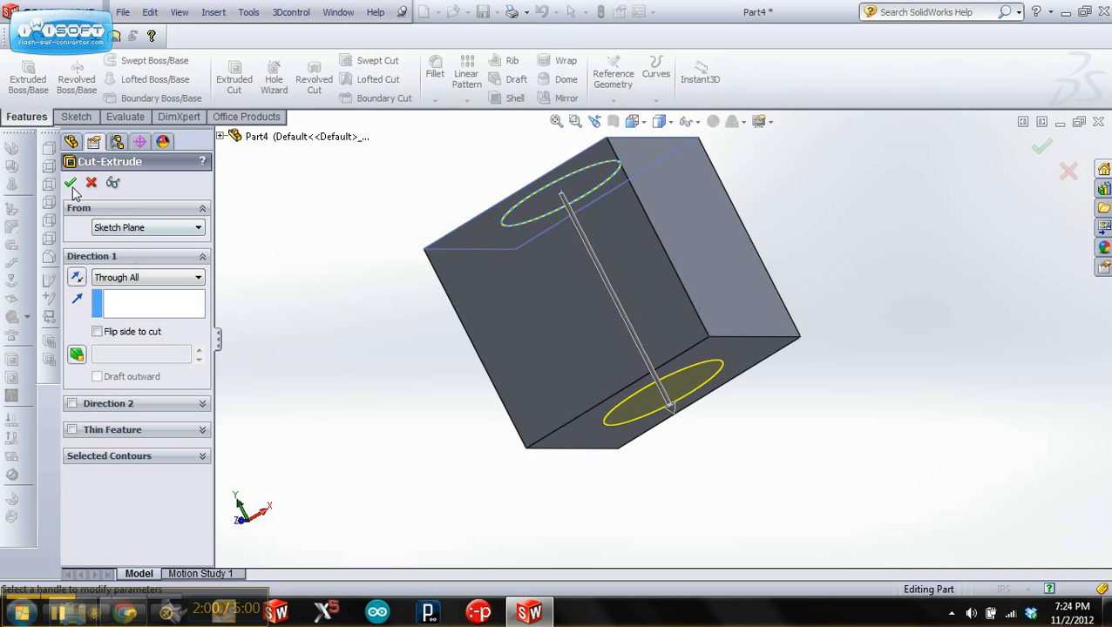
middle_drag(615, 388, 834, 301)
click(880, 256)
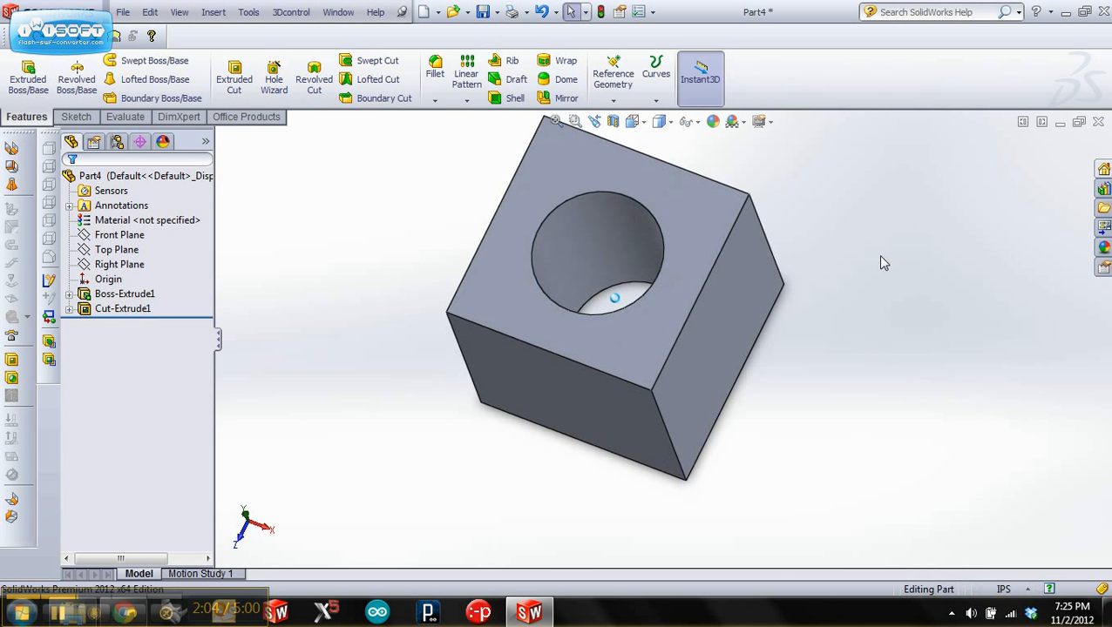
Step: Start a sketch on the cube's front face and draw a circle of about 1.43 in radius near its middle
click(76, 117)
click(13, 83)
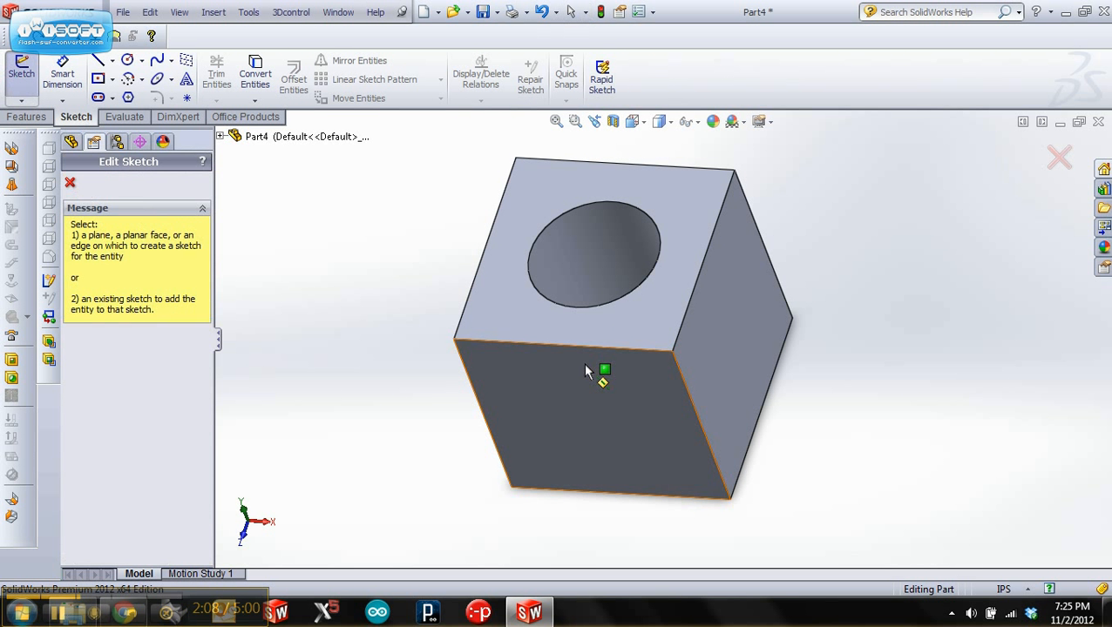
click(608, 447)
click(128, 61)
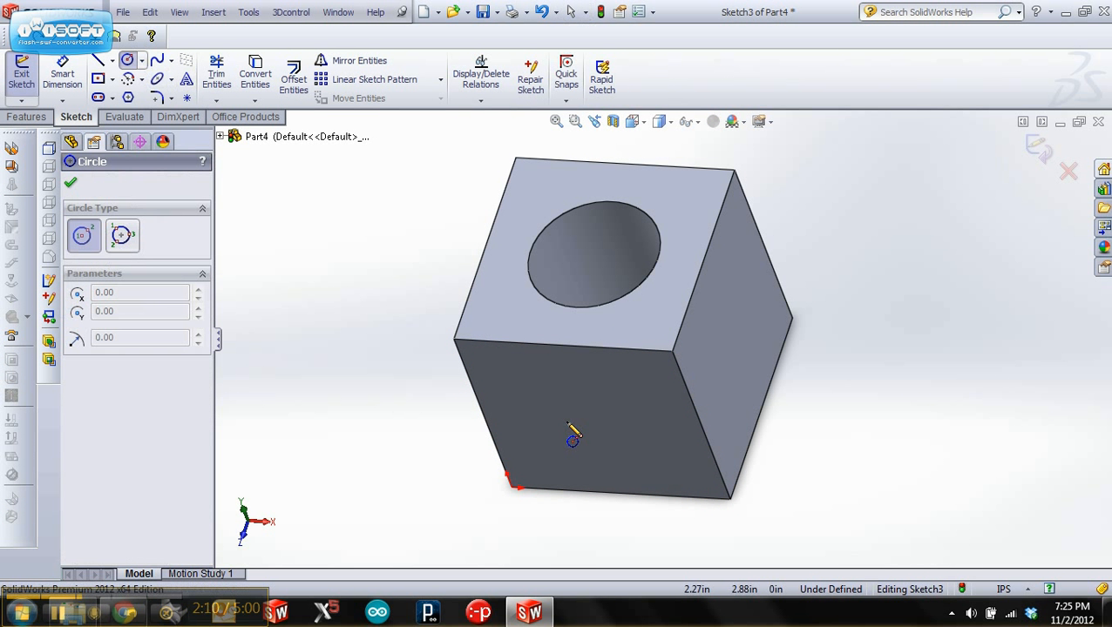
click(583, 427)
click(621, 401)
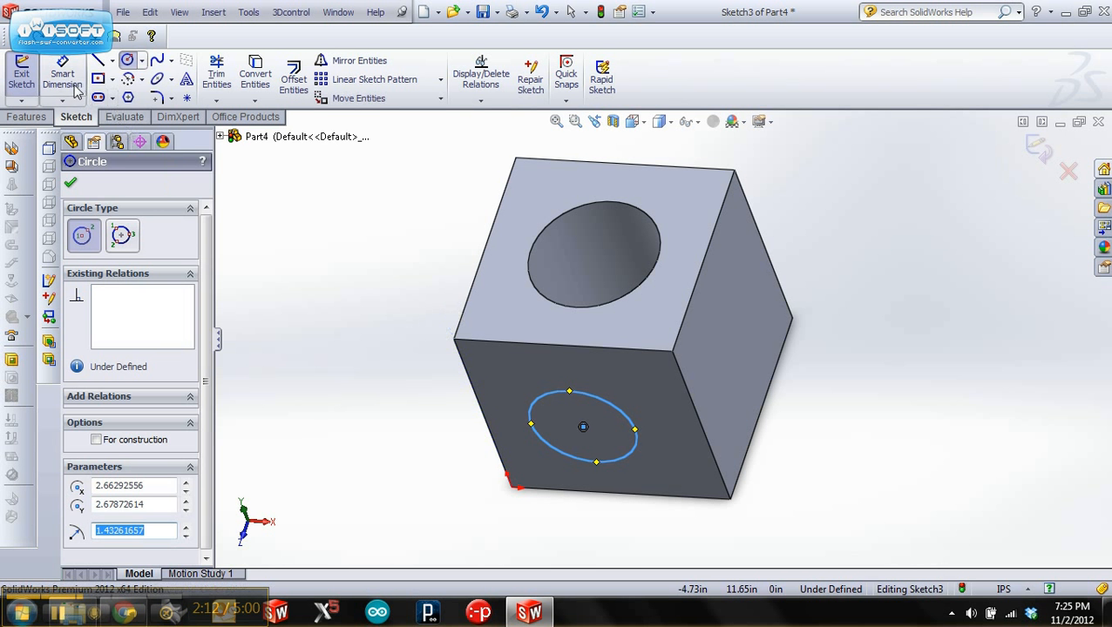
key(Escape)
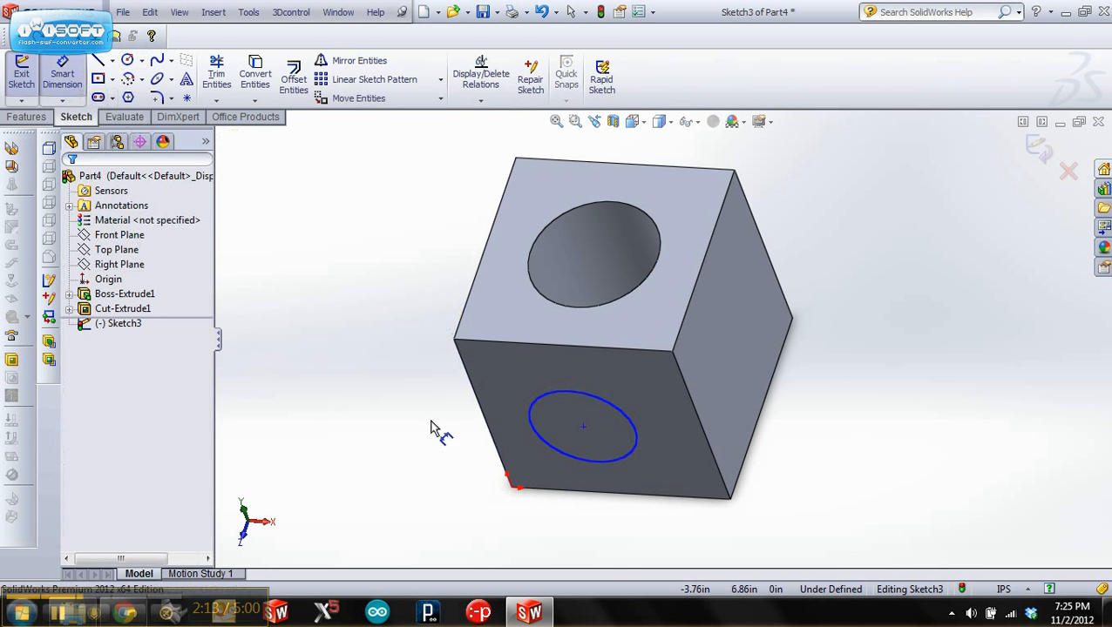
Step: Dimension the circle's centre 3 in from the left edge of the front face
click(584, 428)
click(490, 430)
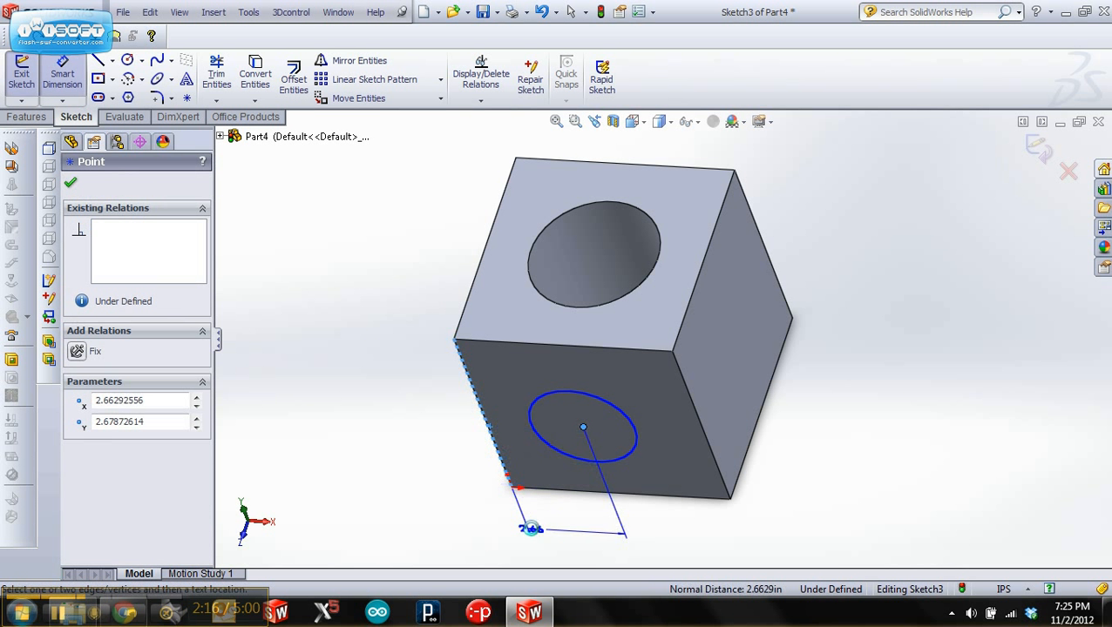
click(531, 528)
text(2)
key(Return)
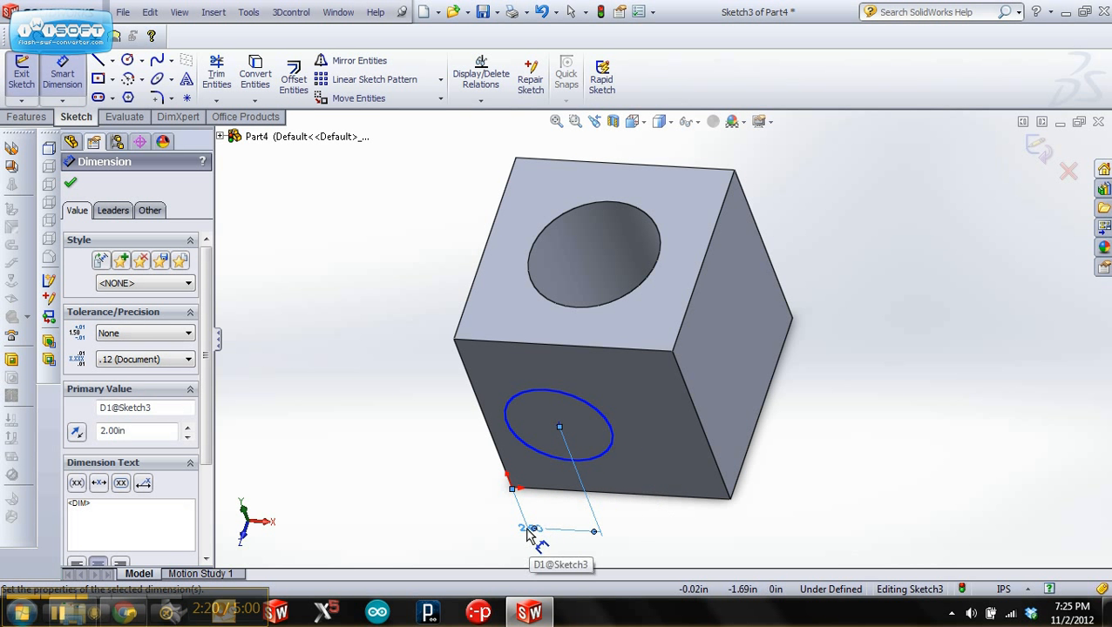
double_click(529, 529)
text(3)
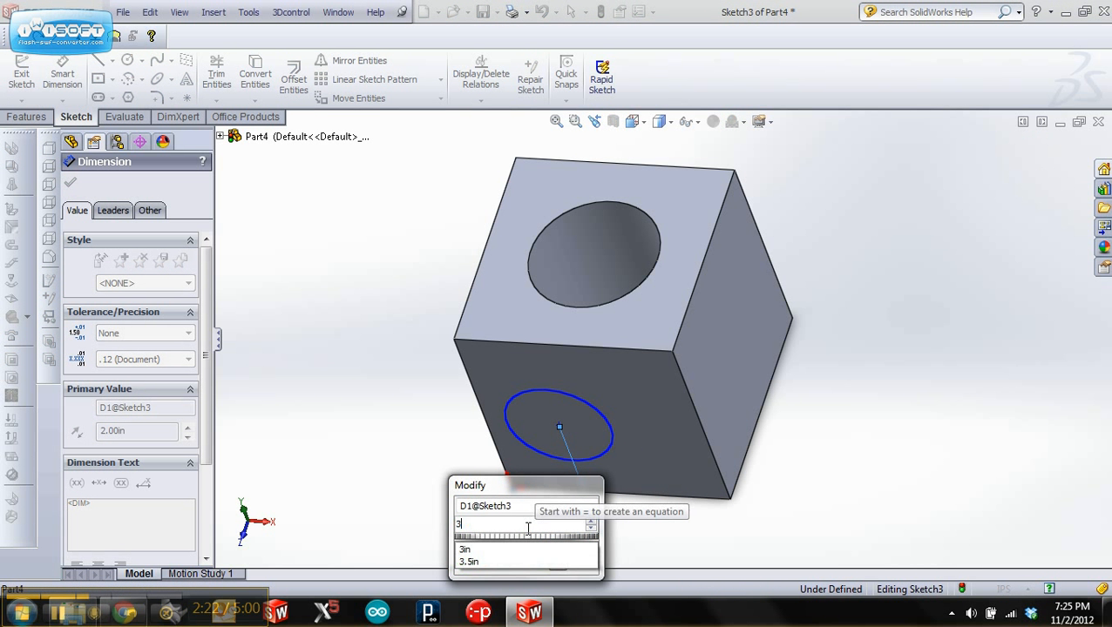
key(Return)
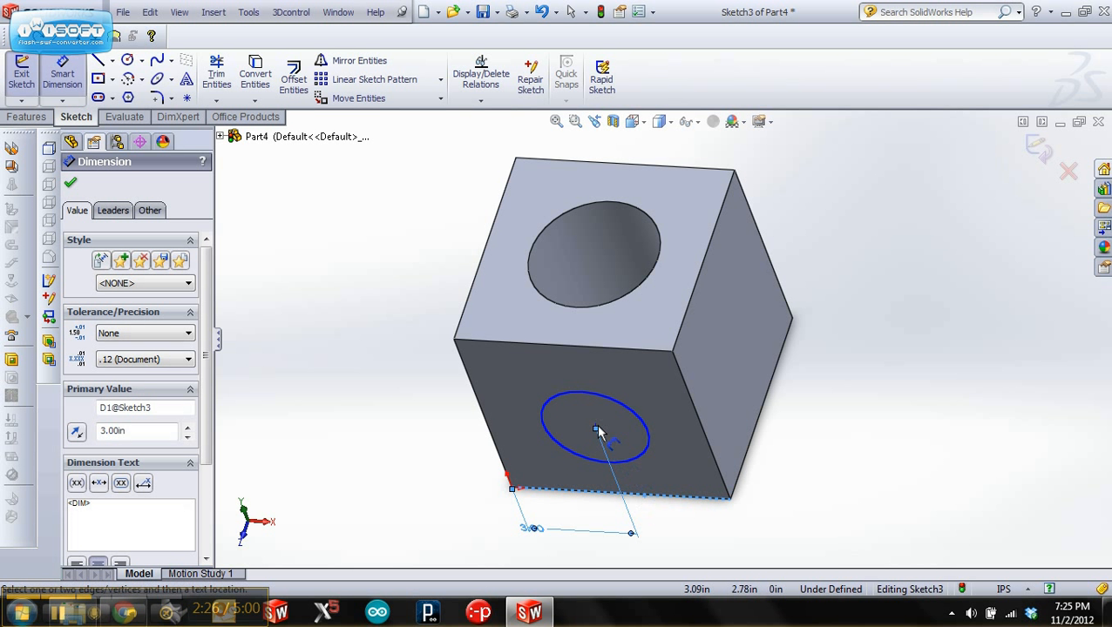
Step: Dimension the circle's centre 3 in from the bottom edge of the front face
click(596, 429)
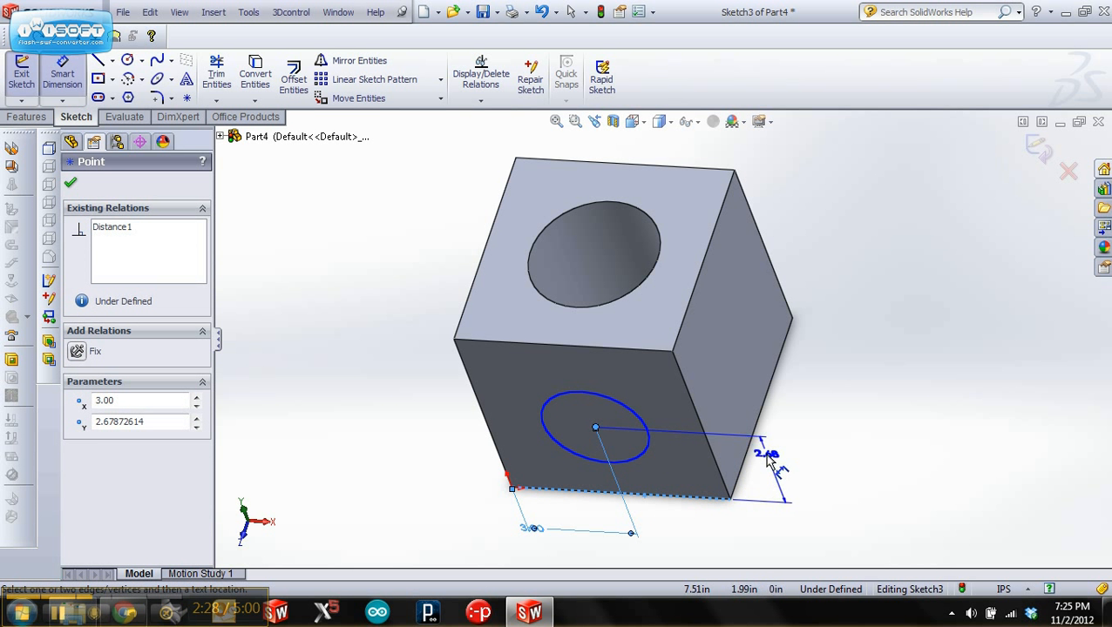
click(767, 462)
text(3)
key(Return)
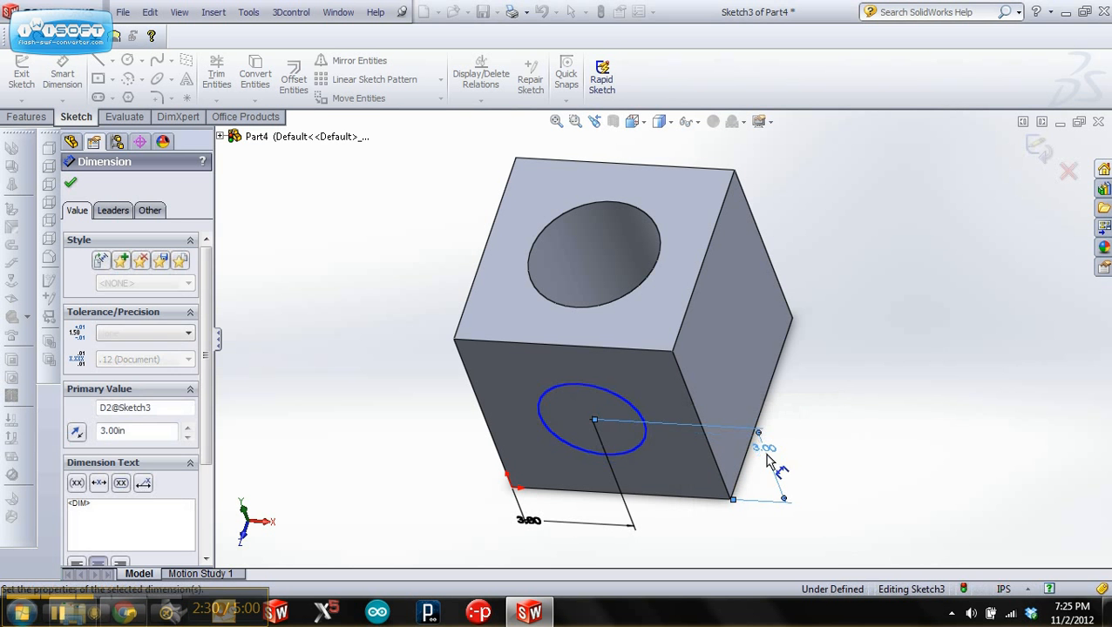
Step: Dimension the front-face circle to a 3.5 in diameter and exit the sketch
click(614, 399)
click(650, 382)
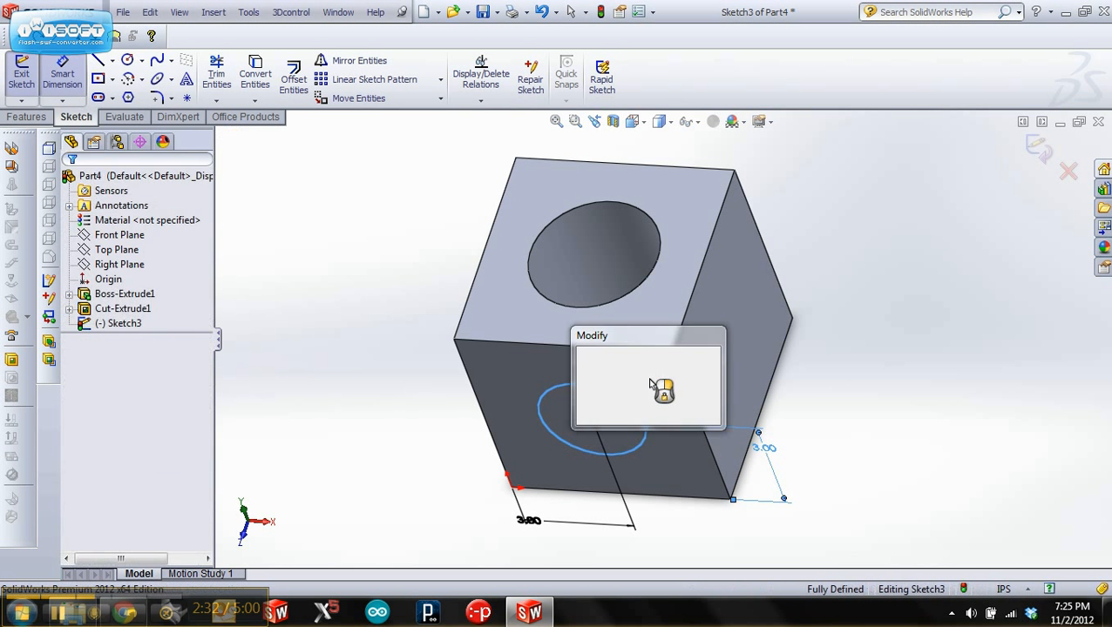
text(3.5)
key(Return)
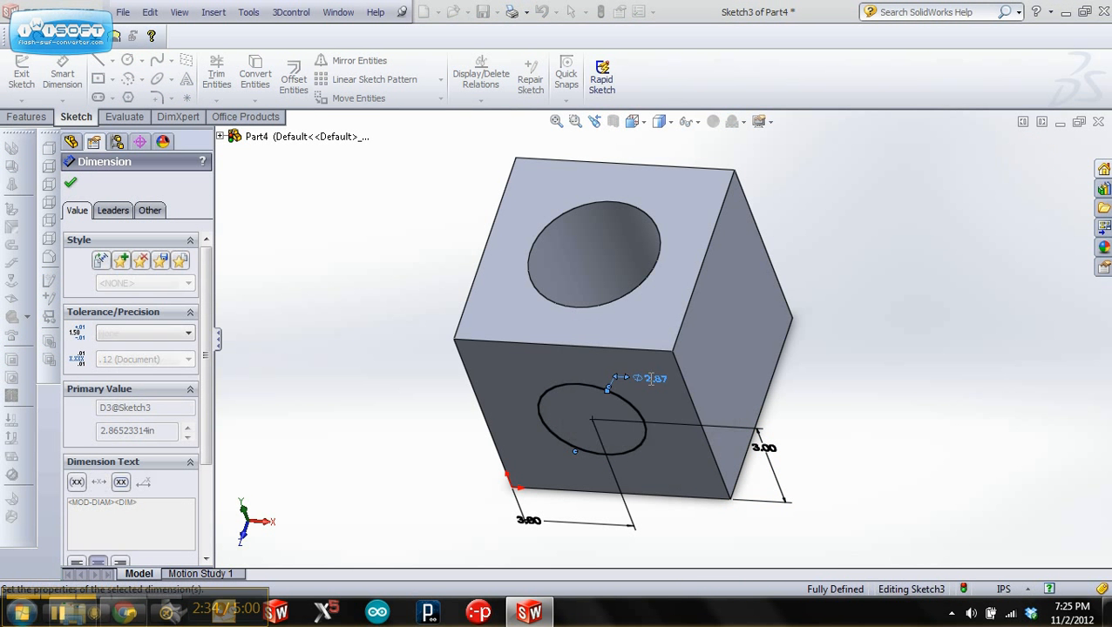
click(63, 96)
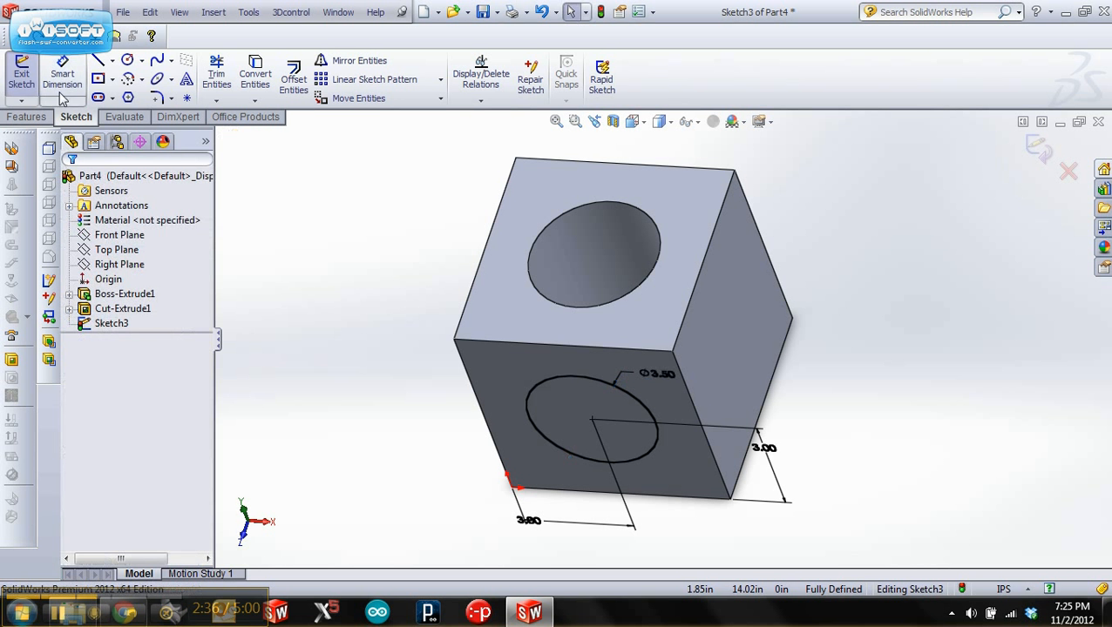
click(22, 74)
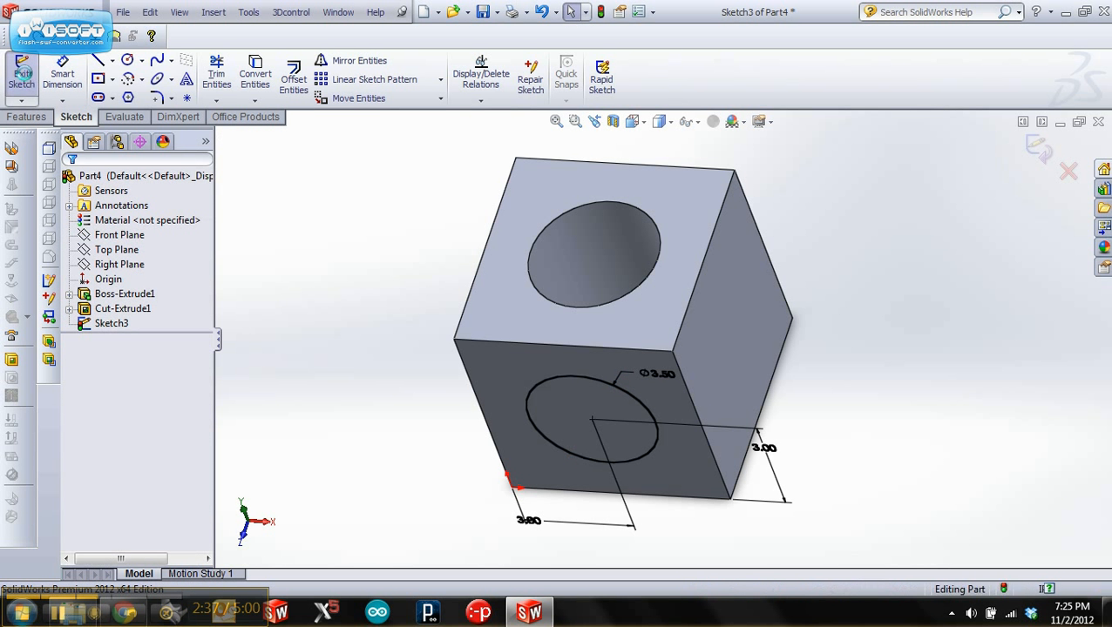
Step: Cut the front-face circle through the whole cube with an Extruded Cut set to Through All
click(29, 119)
click(238, 82)
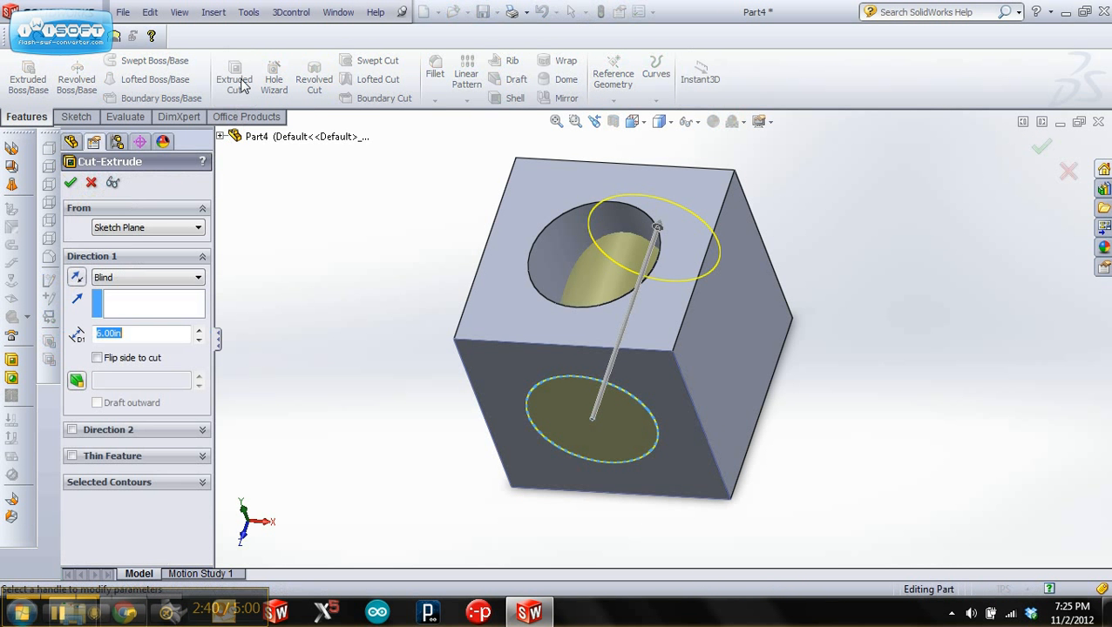
click(144, 279)
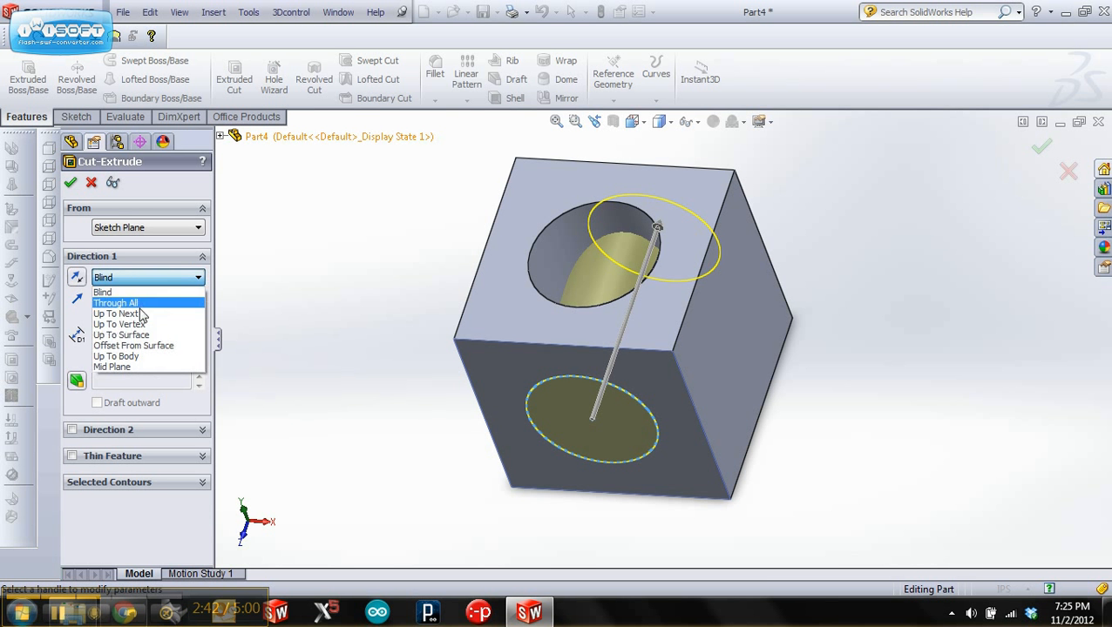
click(139, 304)
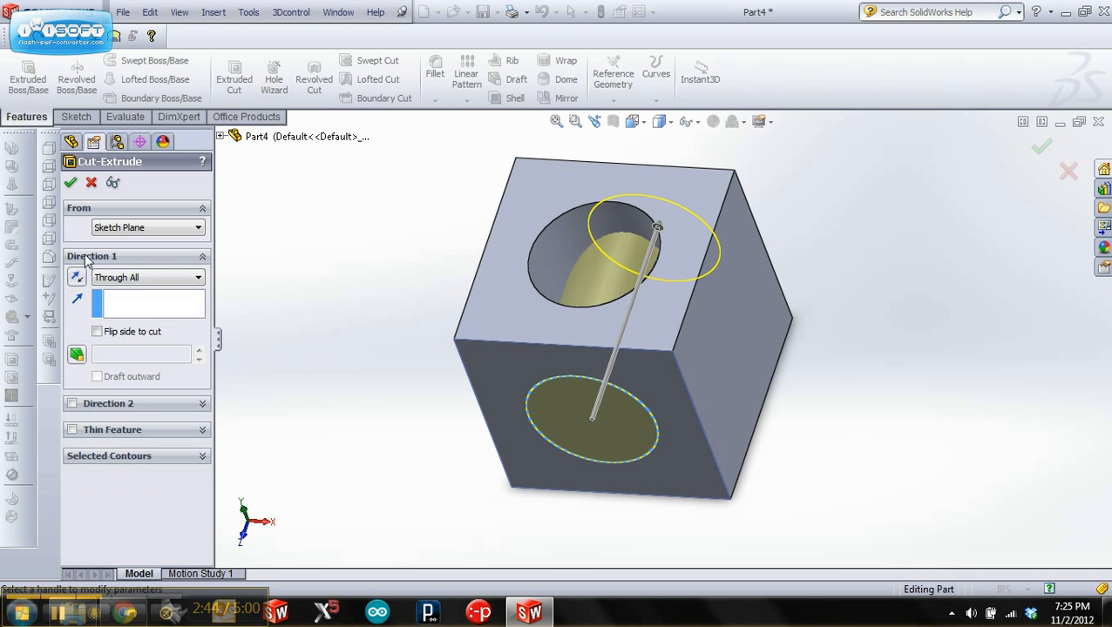
click(69, 183)
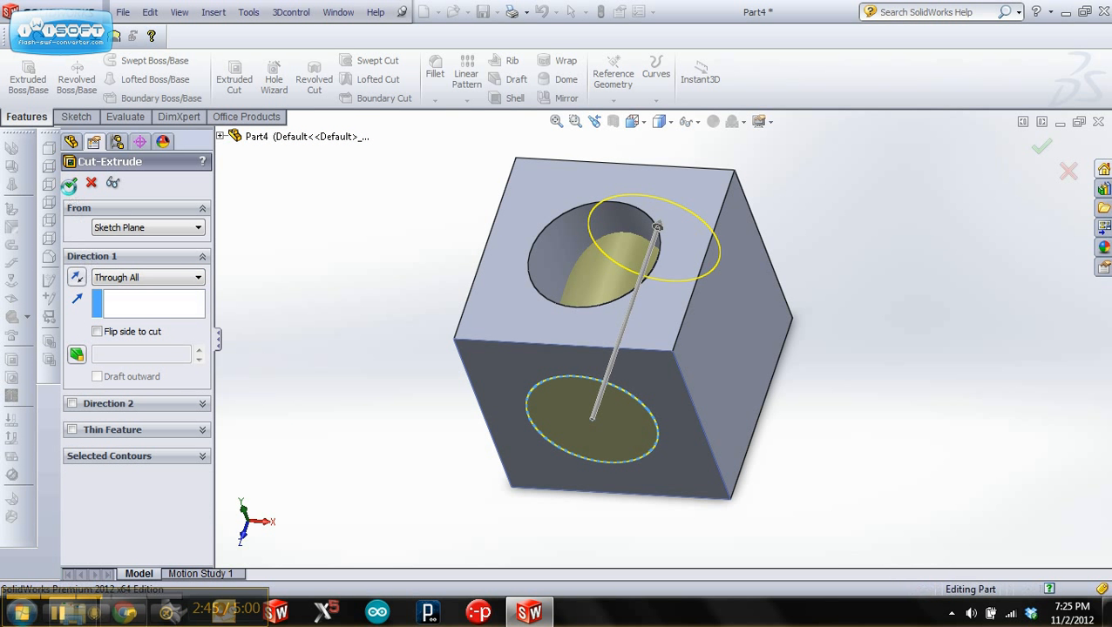
click(868, 367)
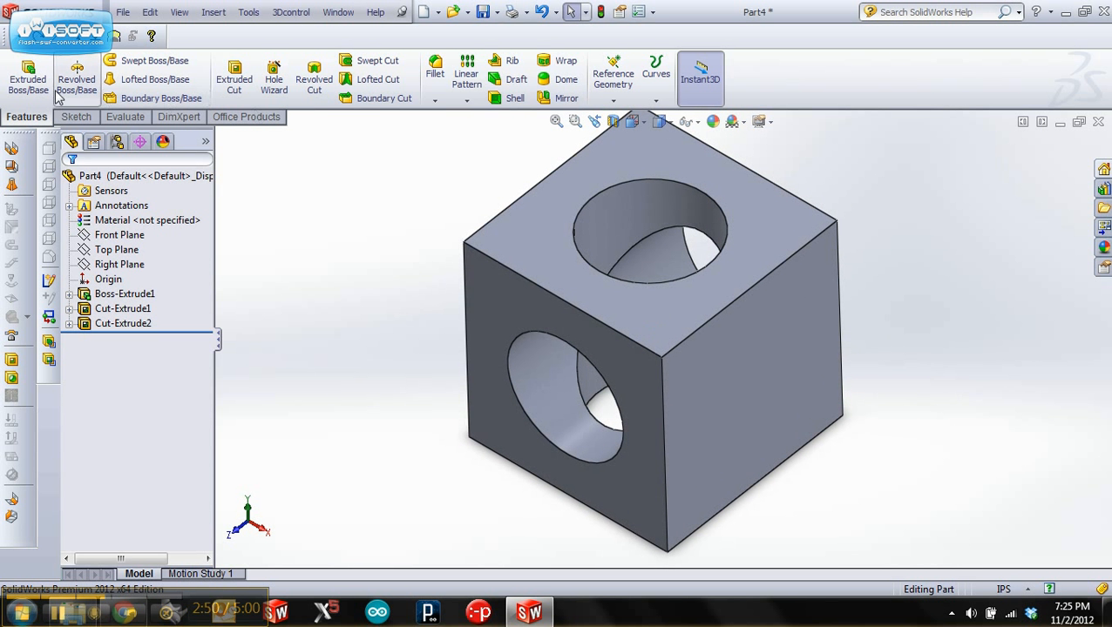
Step: Start an Extruded Cut on the cube's uncut right side face and draw a circle near the face's middle
click(244, 78)
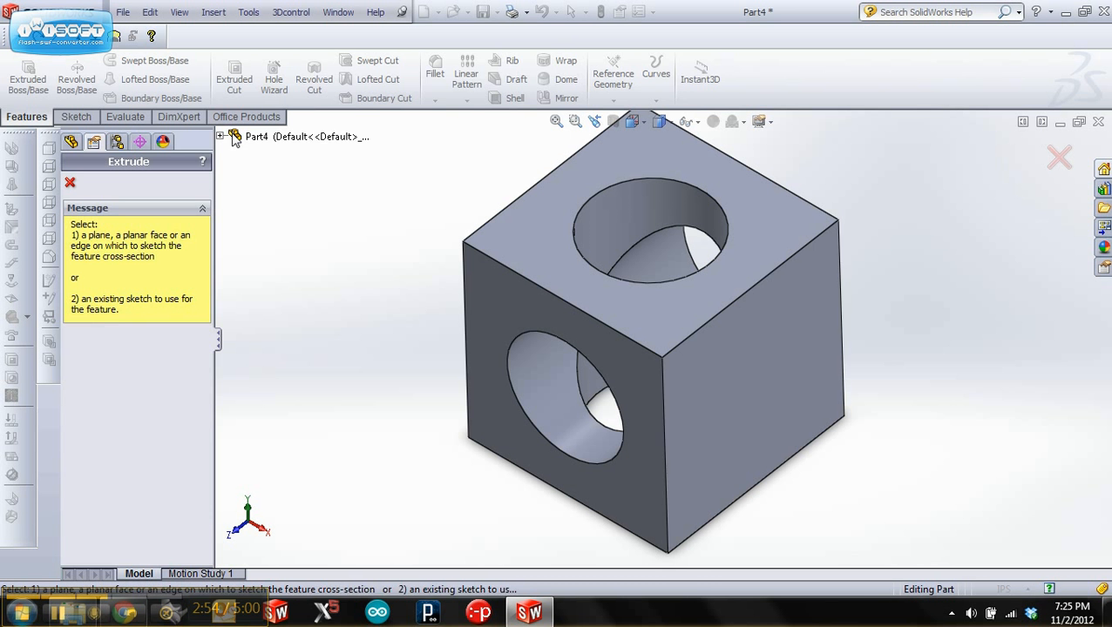
click(762, 380)
click(127, 61)
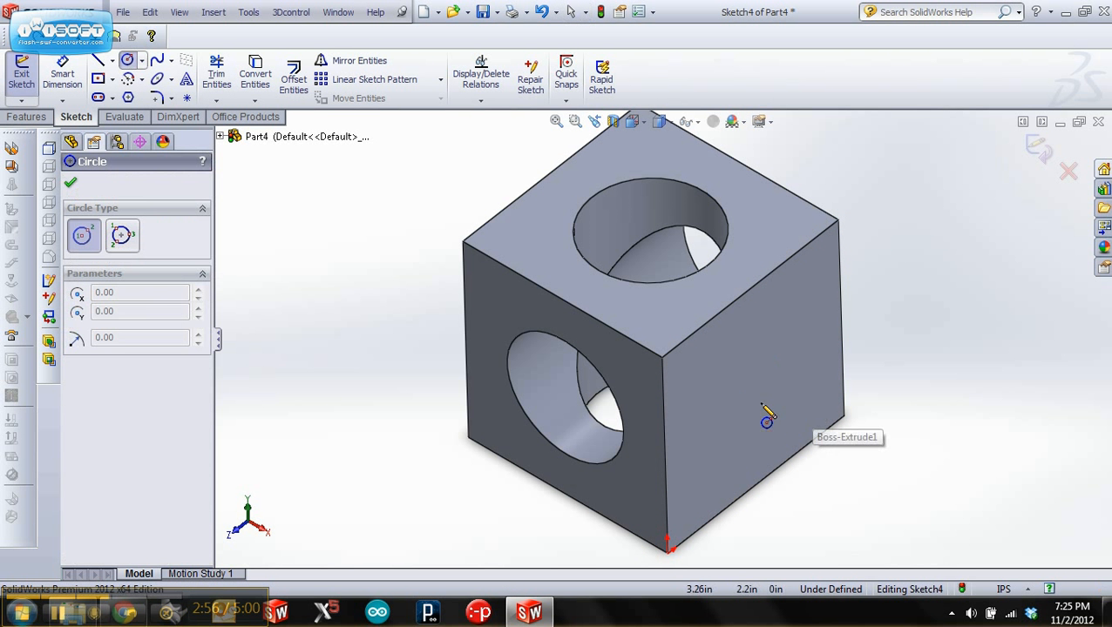
click(758, 393)
click(770, 354)
Step: Dimension the circle's centre 3 in from the top edge of the right side face
click(62, 74)
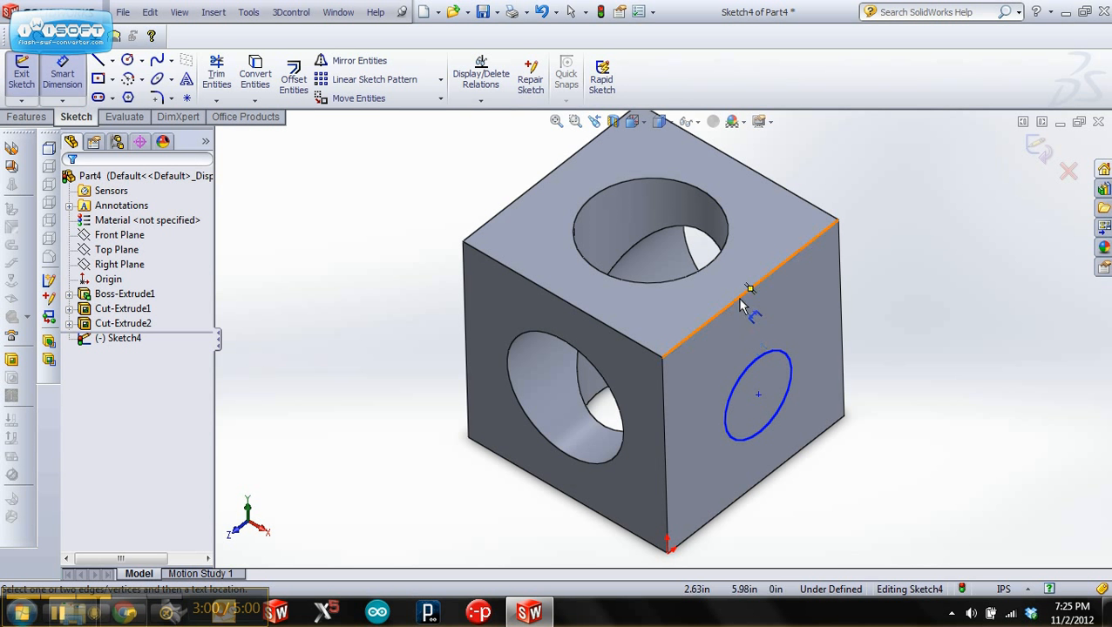
click(759, 396)
click(905, 294)
text(3)
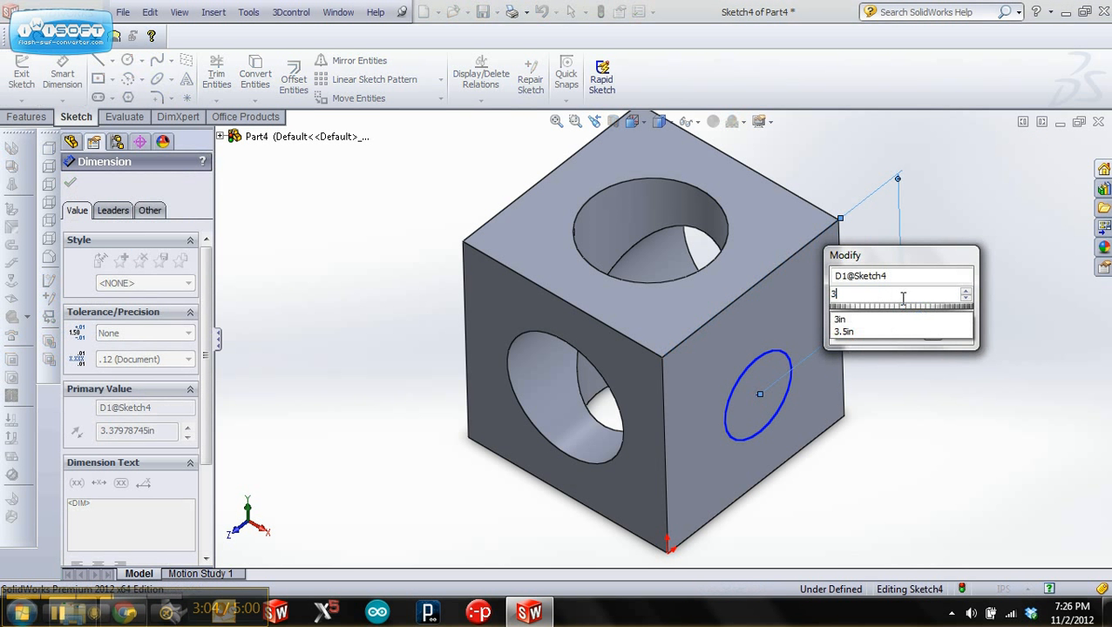
key(Return)
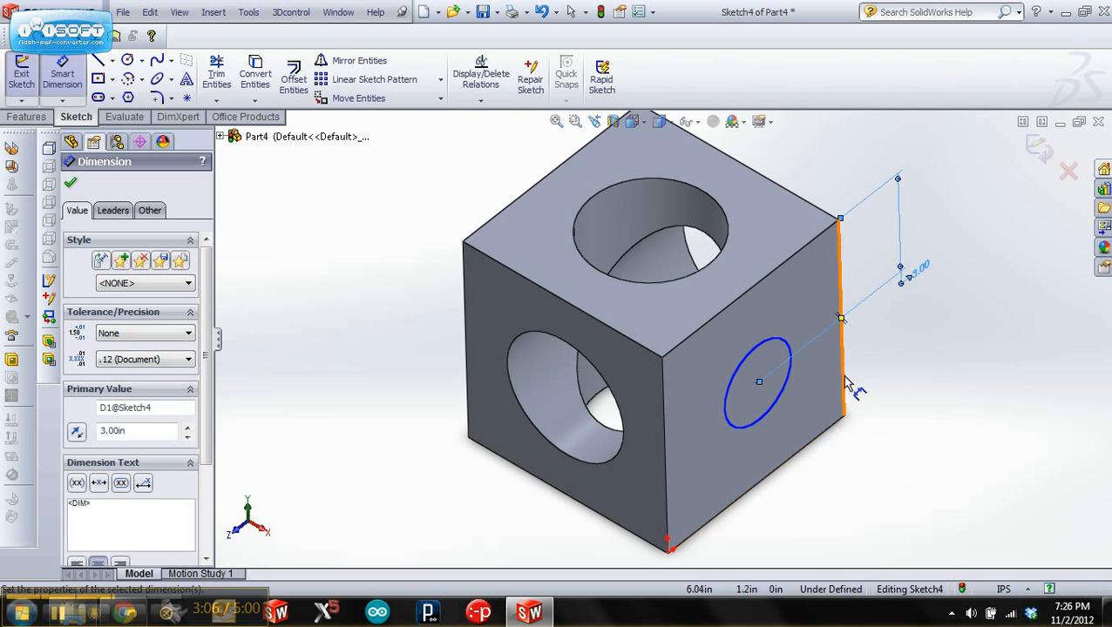
Step: Dimension the circle's centre 3 in from the rear vertical edge of the right side face
click(760, 390)
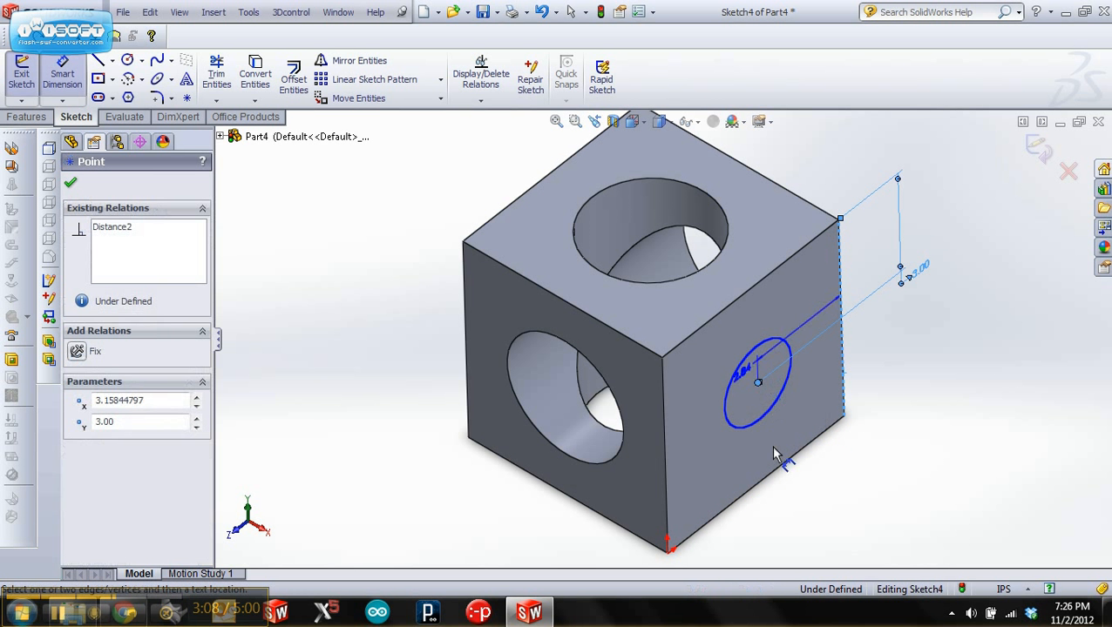
click(814, 505)
text(3)
key(Return)
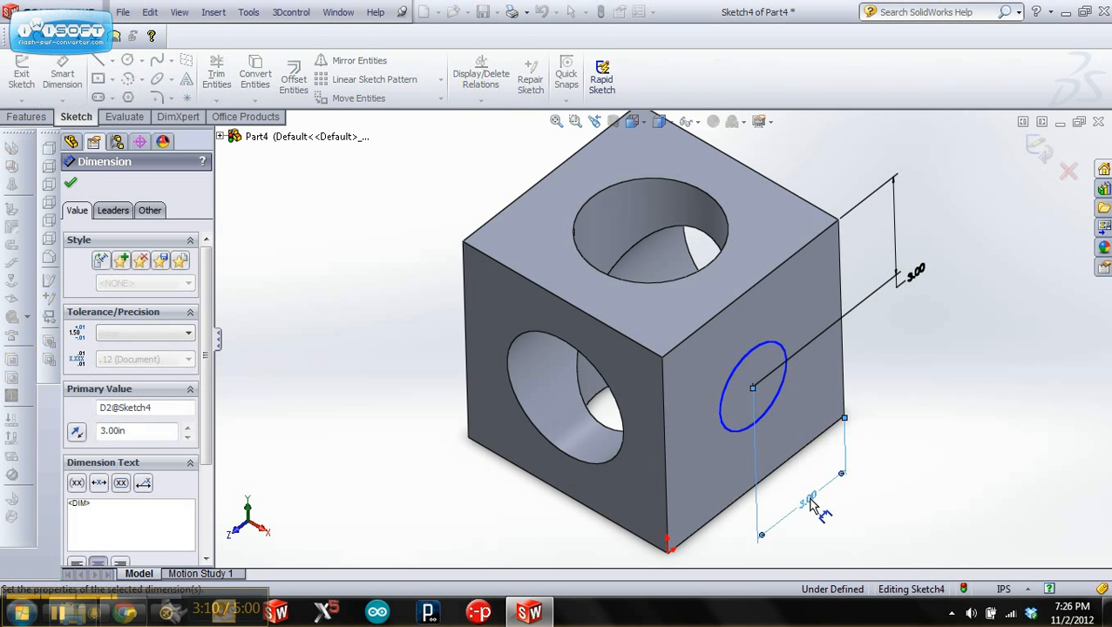
Step: Dimension the diameter of the circle on the right side face as 3.5 in
click(746, 427)
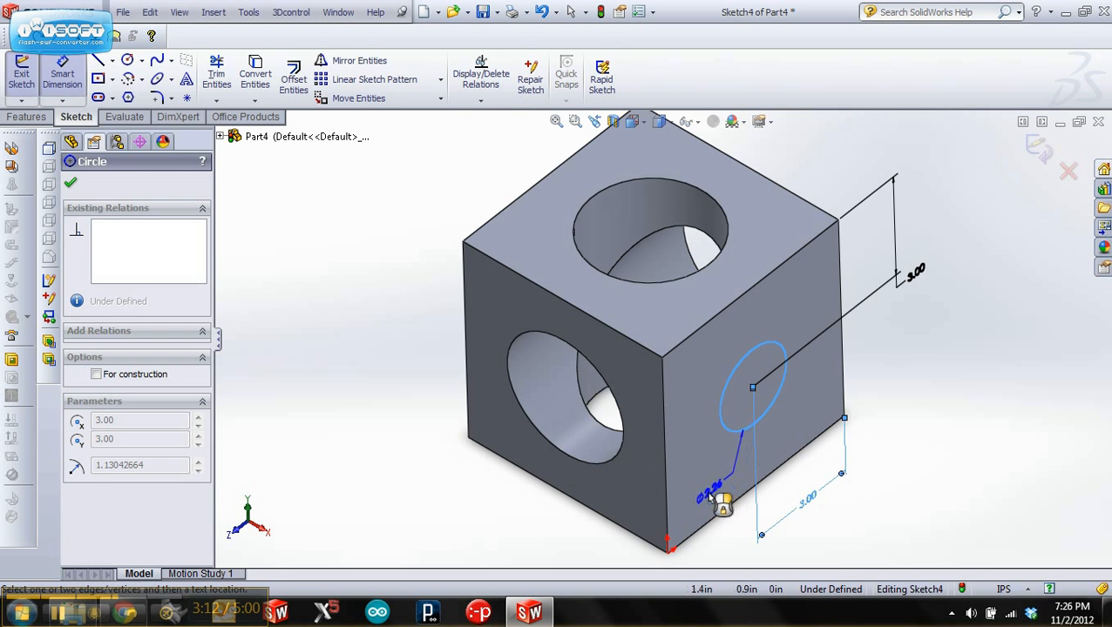
click(721, 503)
text(3.5)
key(Return)
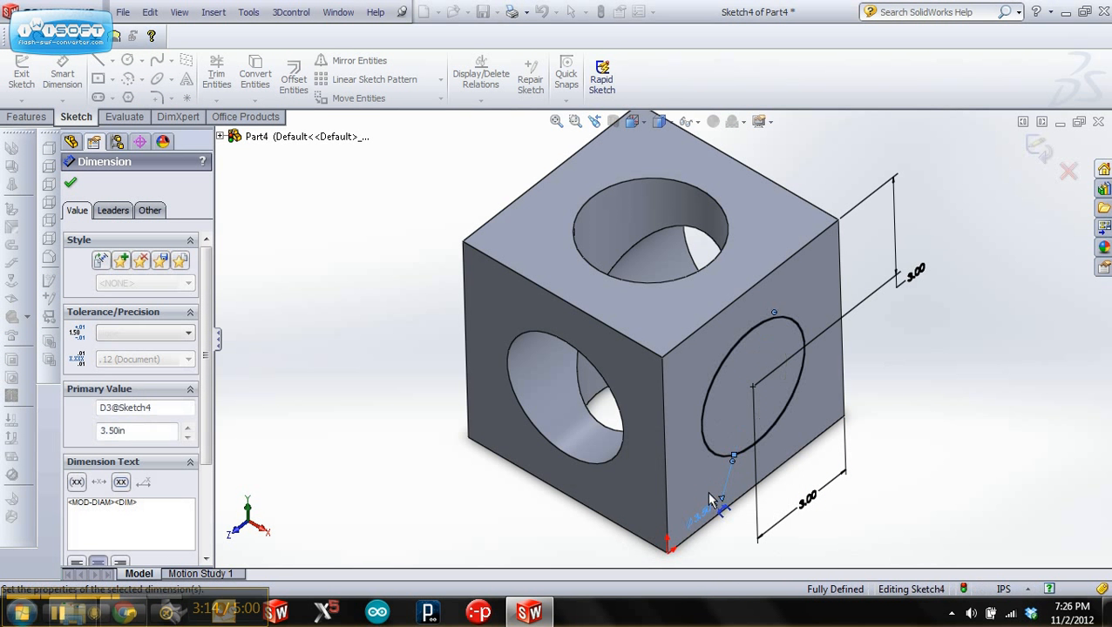
Step: Cut the side-face circle through the whole cube with the Extruded Cut set to Through All
click(17, 80)
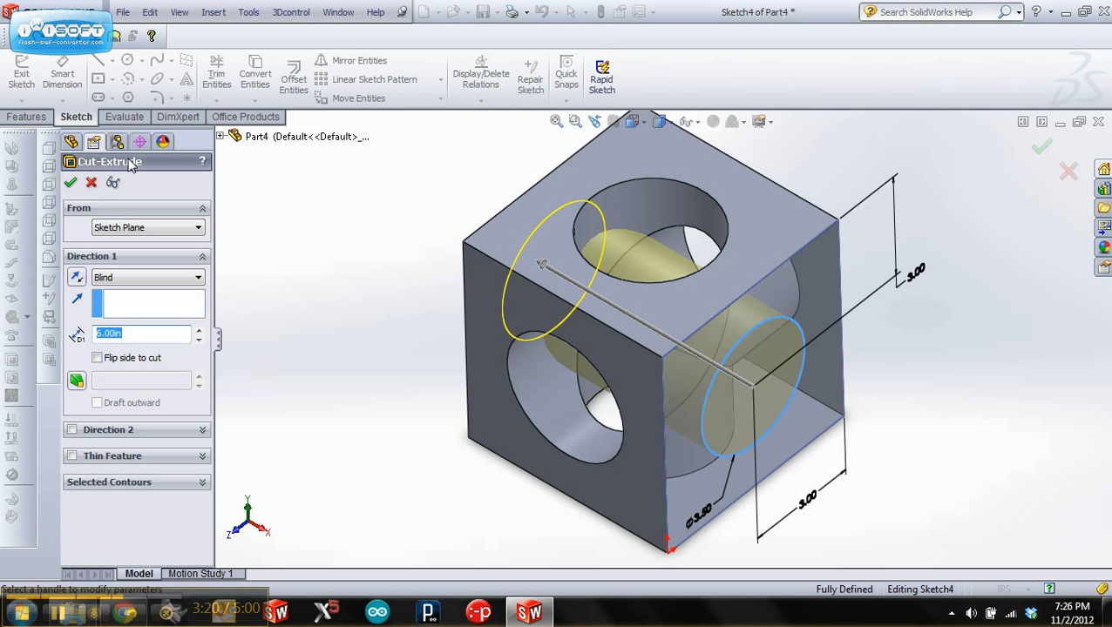
middle_drag(972, 503, 836, 405)
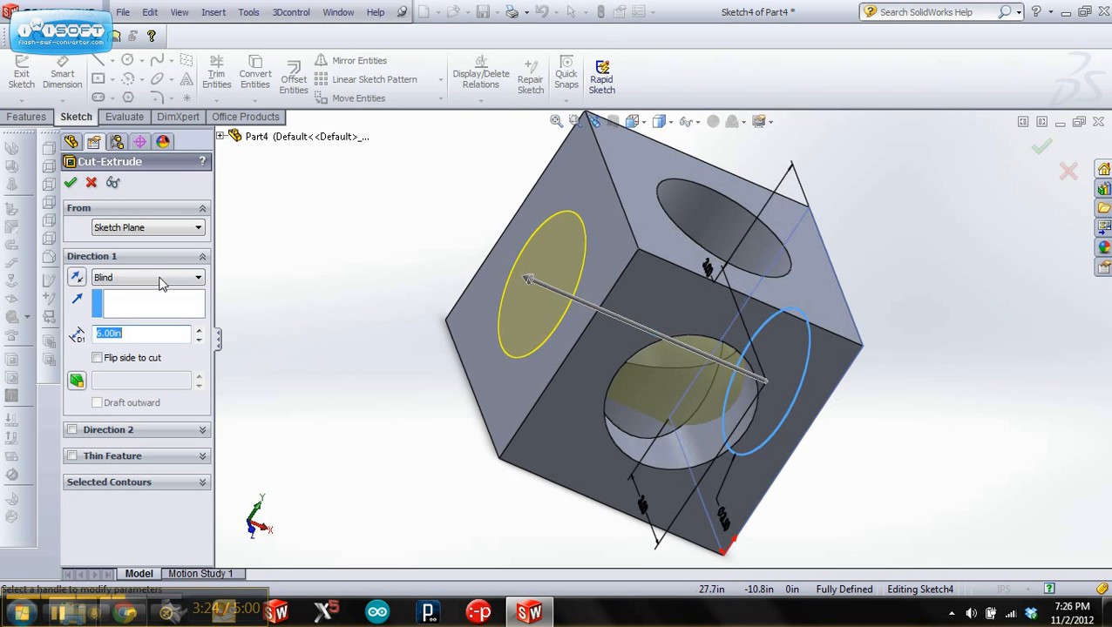
click(144, 278)
click(130, 298)
click(70, 182)
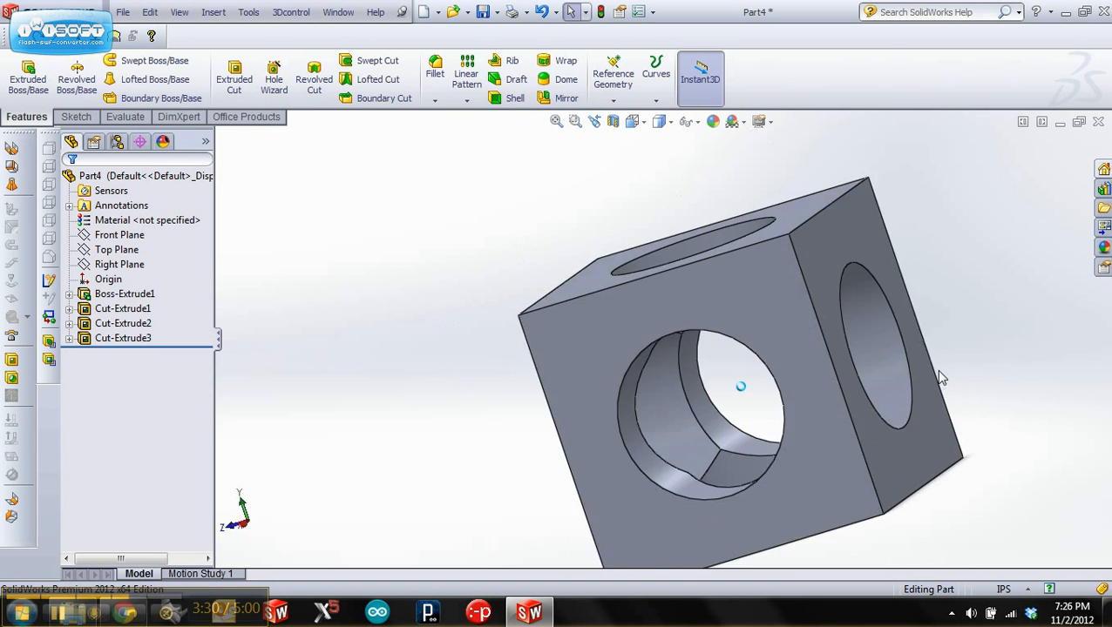
Step: Start a Chamfer and select the circular rim edges of the hole openings on all six faces of the cube
middle_drag(842, 259, 573, 146)
click(435, 100)
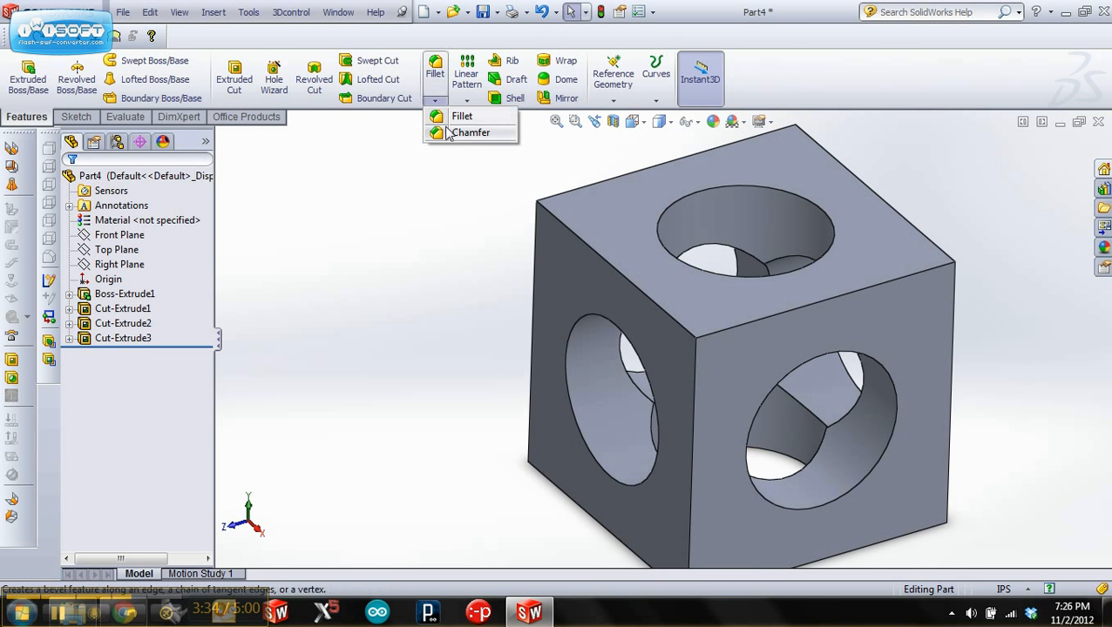
click(455, 134)
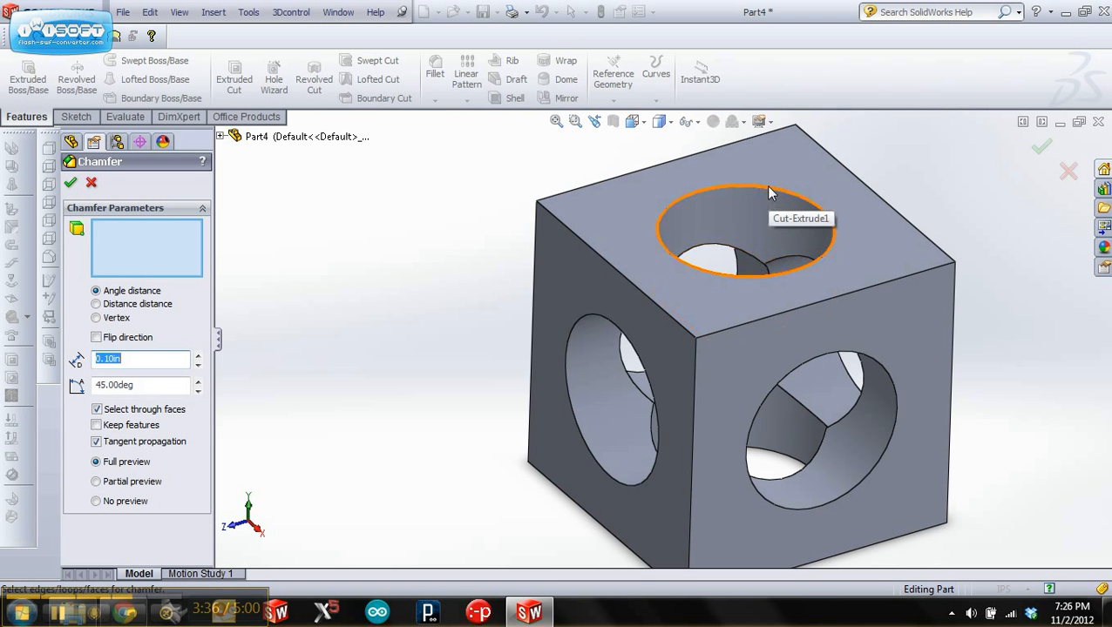
click(815, 208)
click(571, 335)
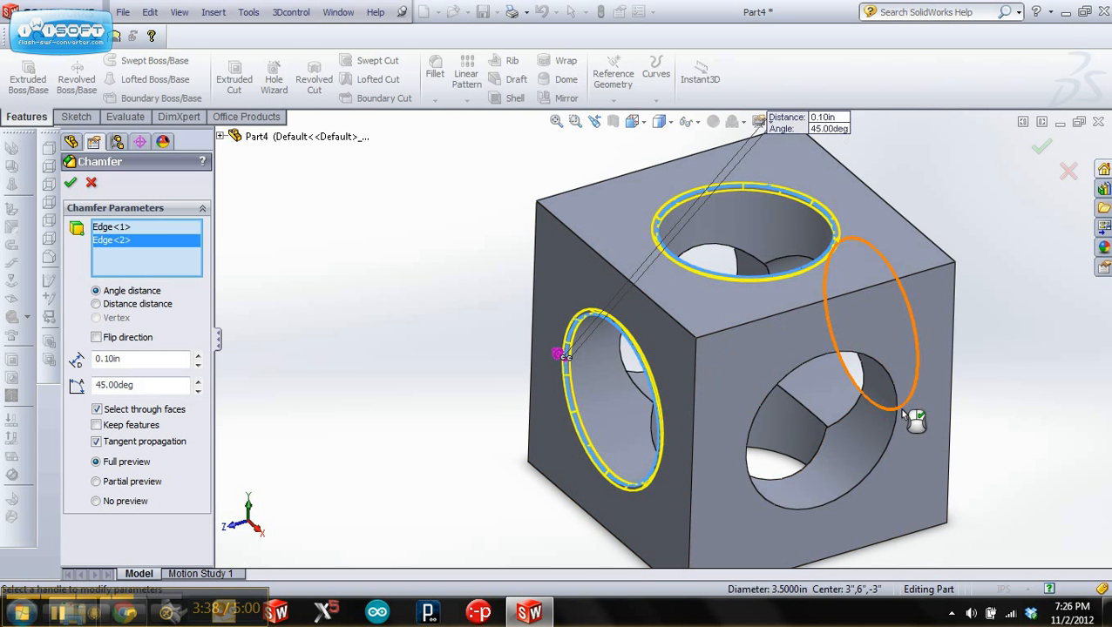
click(898, 414)
middle_drag(898, 414, 790, 281)
click(789, 281)
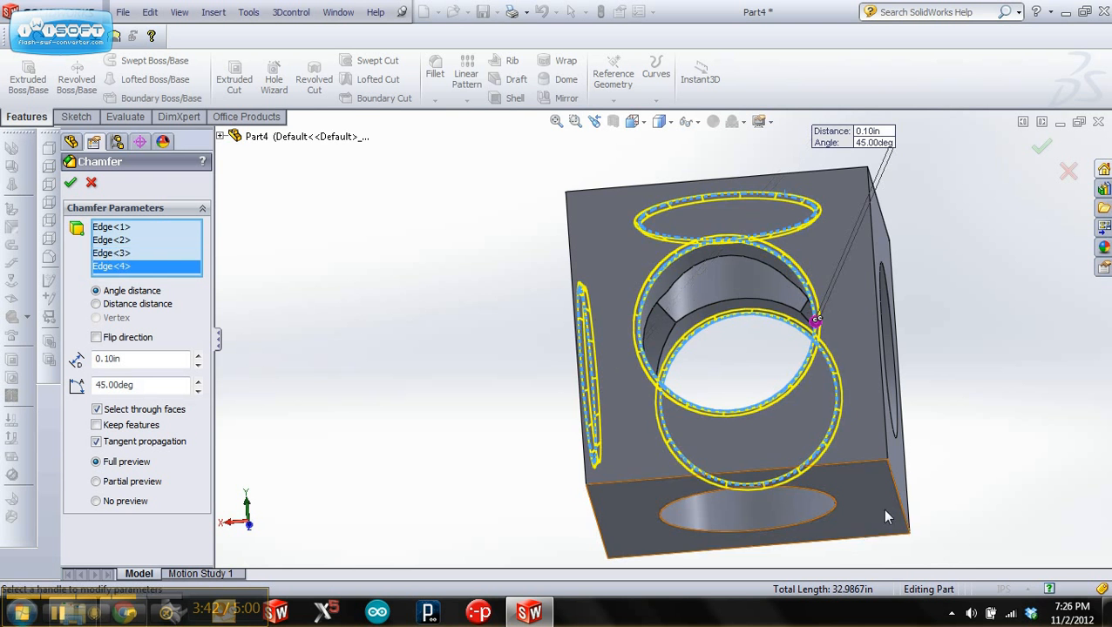
click(835, 506)
middle_drag(841, 440, 823, 295)
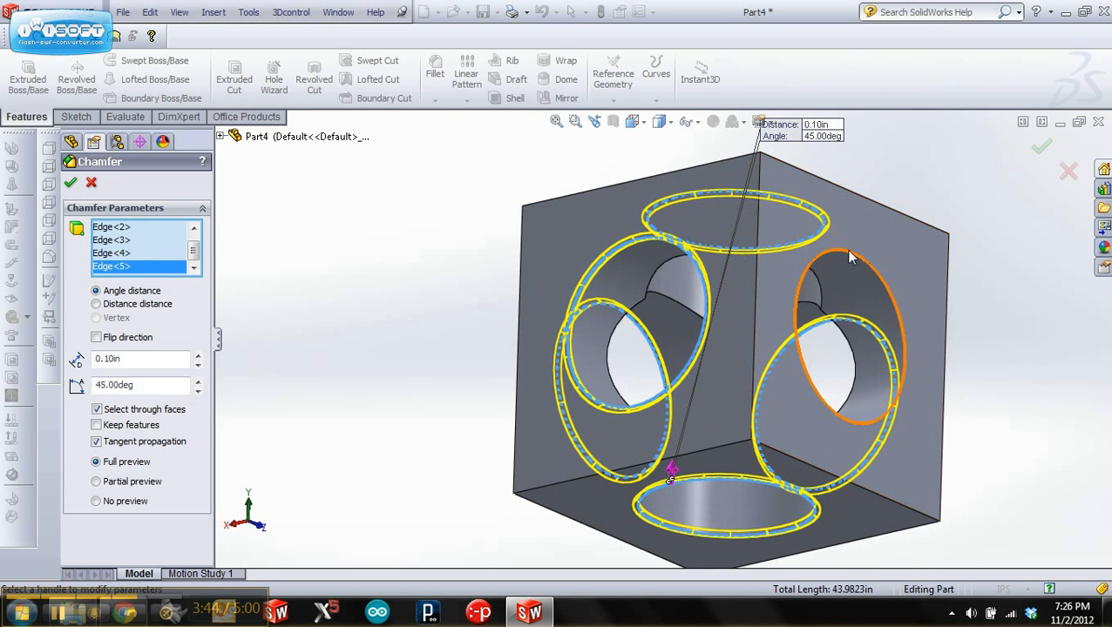
click(850, 258)
middle_drag(852, 259, 610, 409)
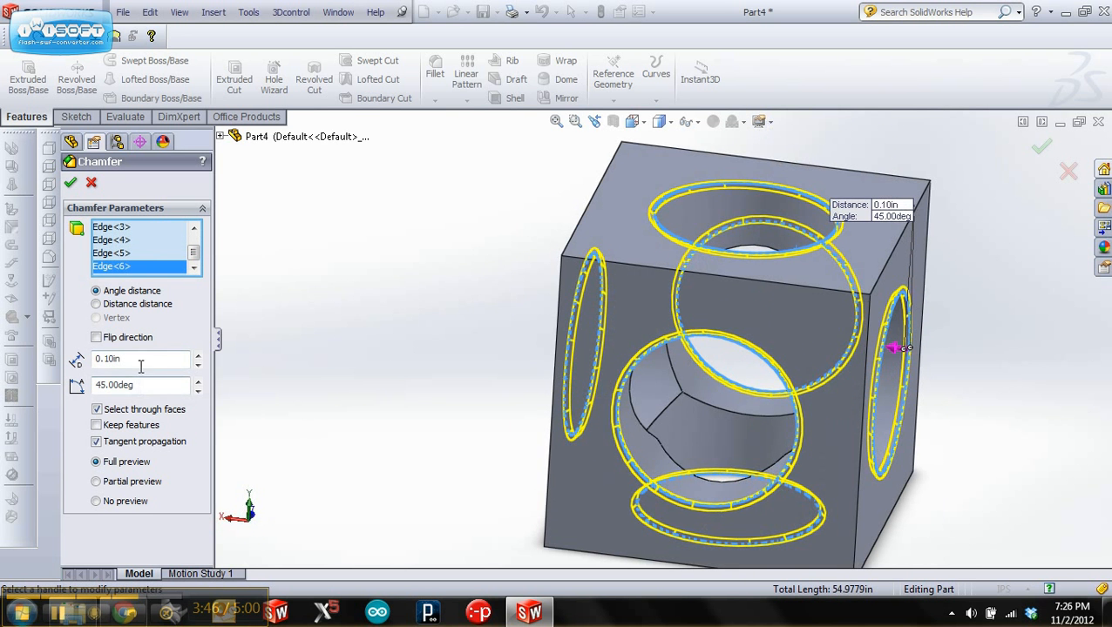
Step: Set the chamfer distance to 0.25 in and apply it to the six hole rims
text(.2)
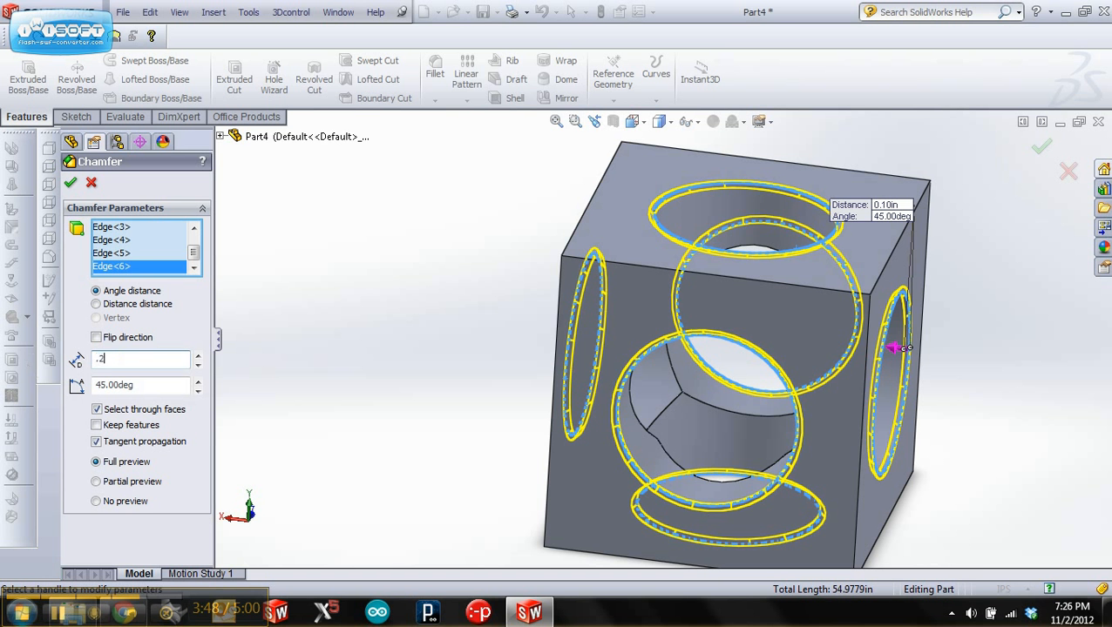
text(5)
key(Tab)
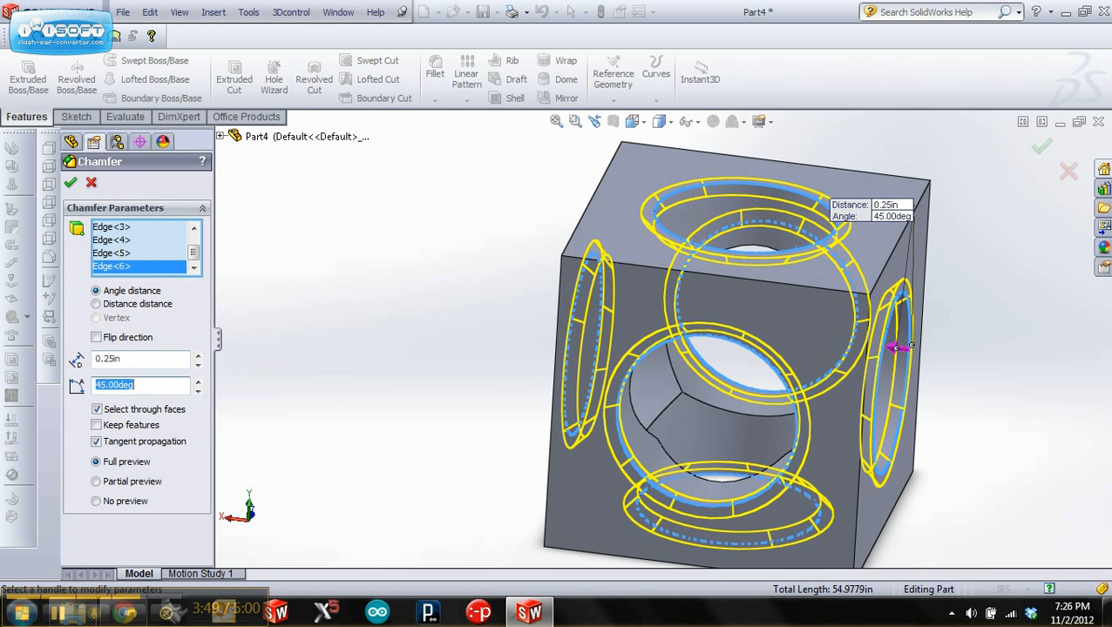
click(71, 183)
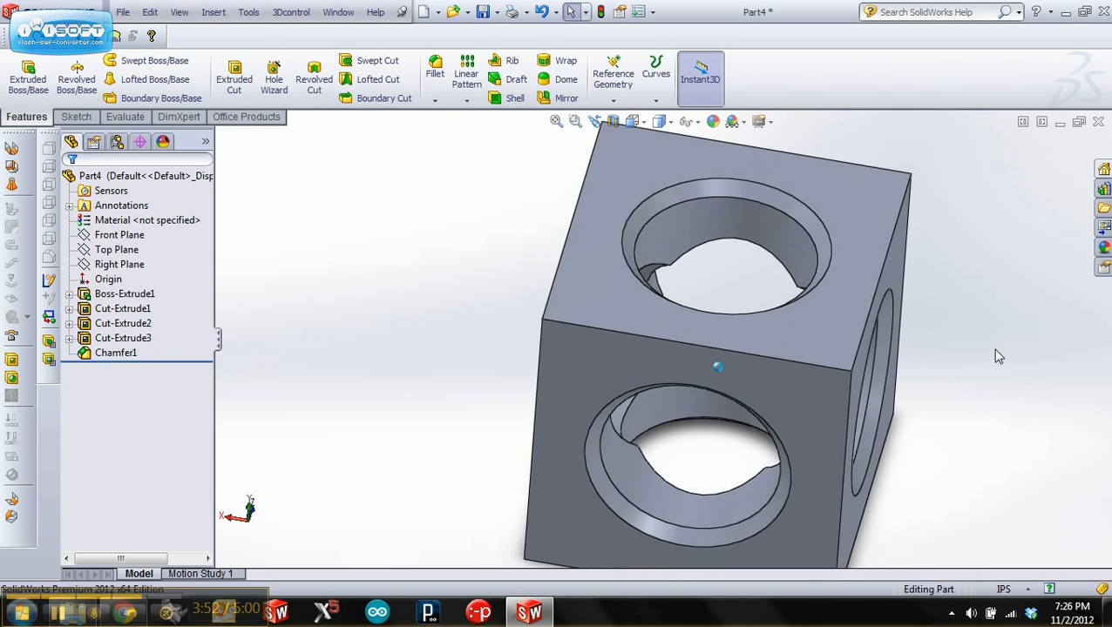
Step: Start a constant-radius Fillet and select the cube's top face and the two adjacent side faces in view
click(434, 74)
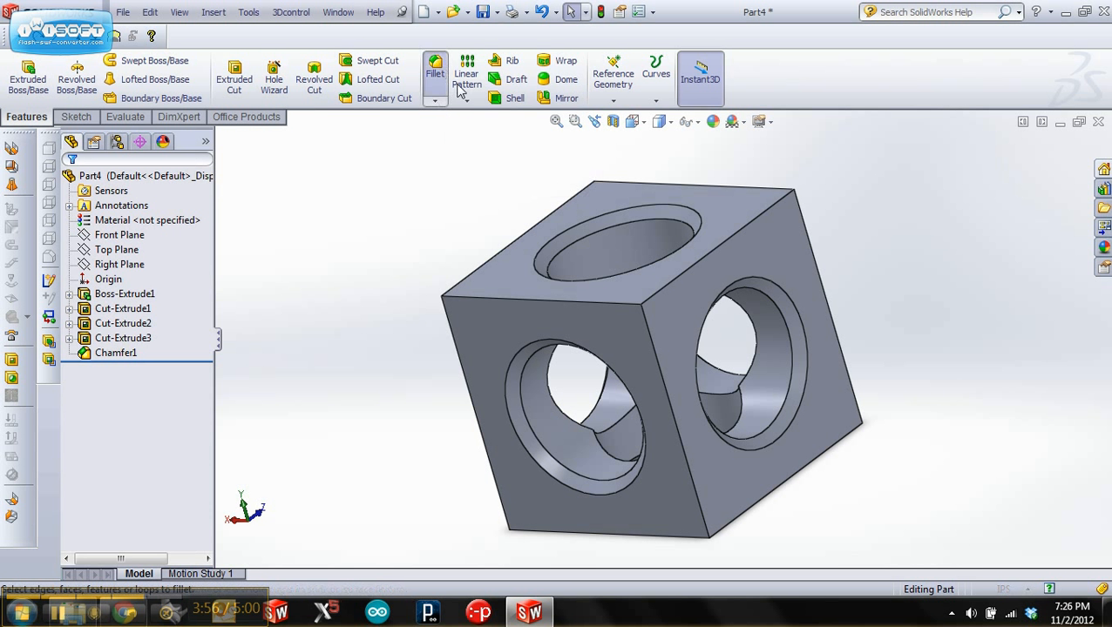
click(716, 247)
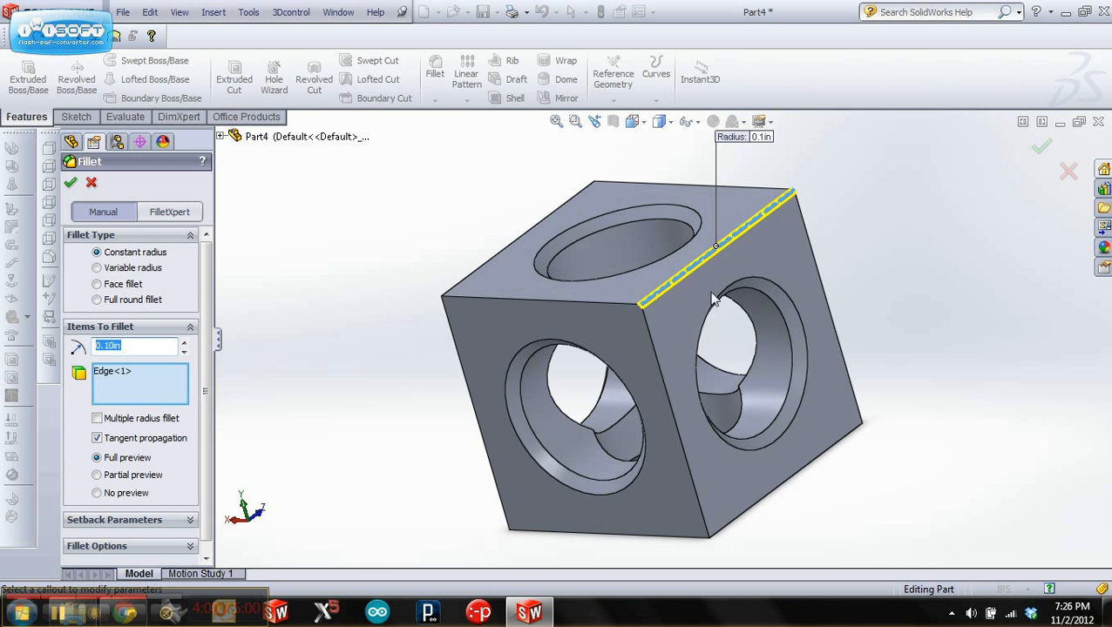
click(687, 270)
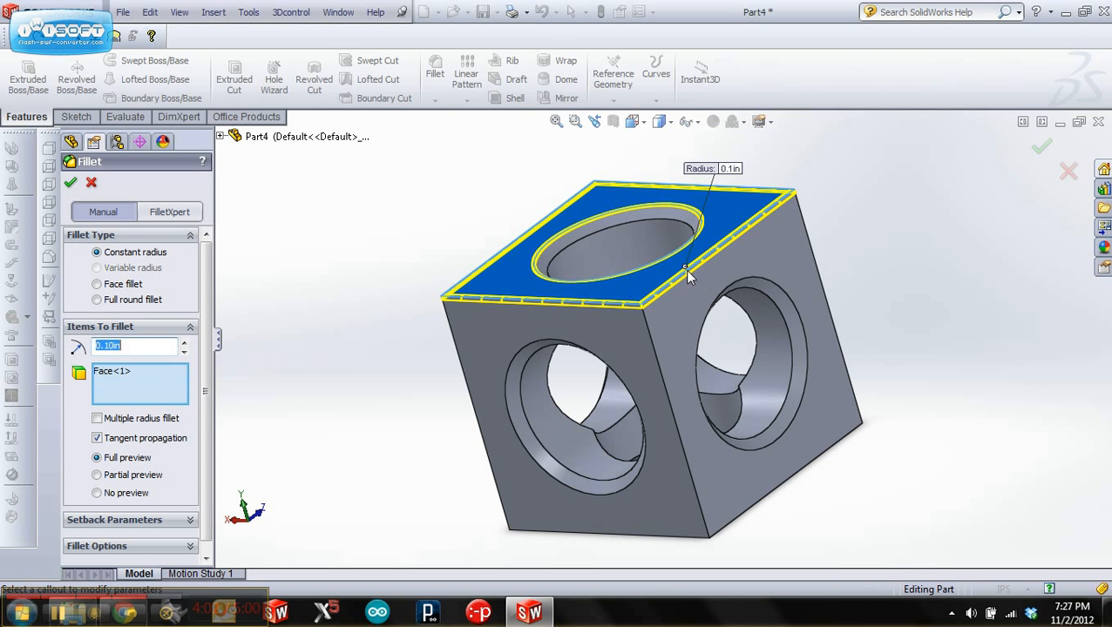
click(722, 224)
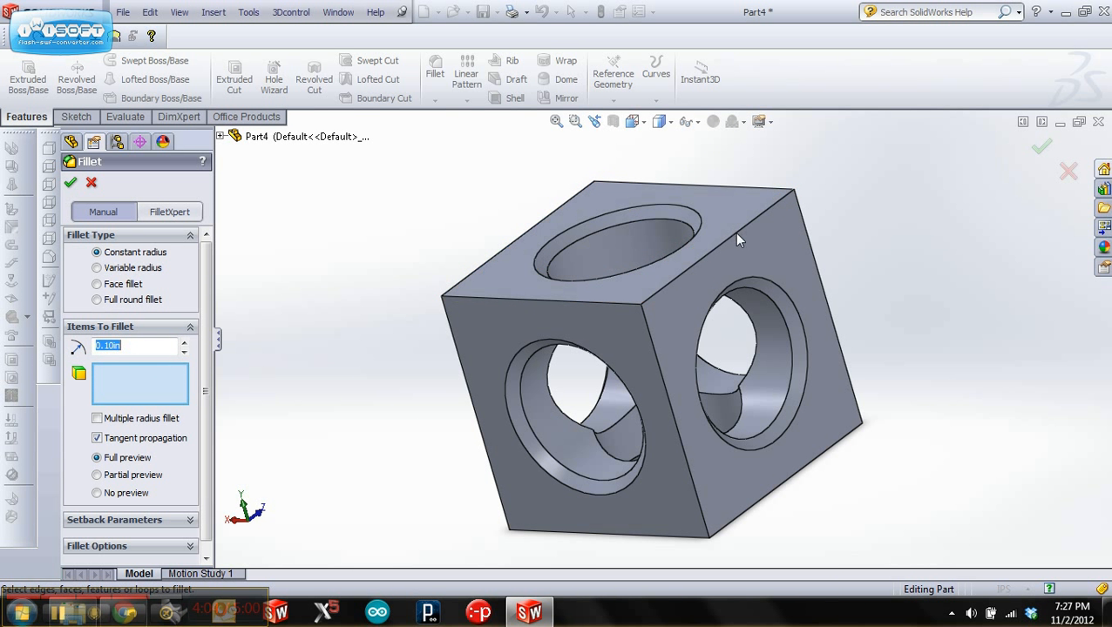
click(726, 199)
click(646, 312)
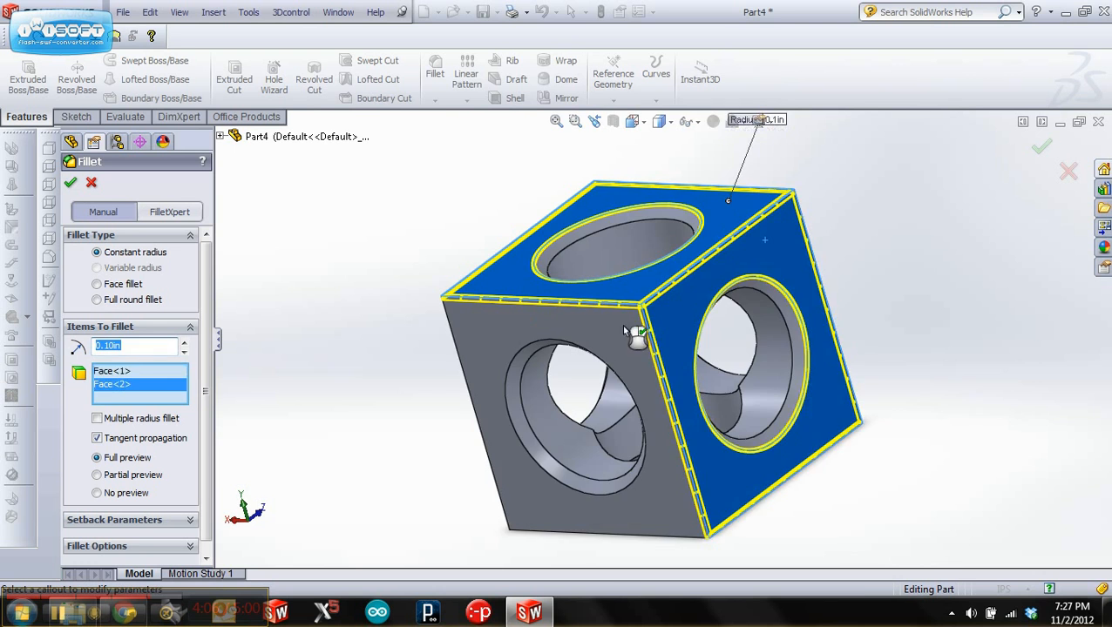
click(624, 330)
Step: Add the cube's remaining three faces to the fillet selection and apply the fillet with a 0.25 in radius
middle_drag(733, 431, 761, 254)
click(772, 219)
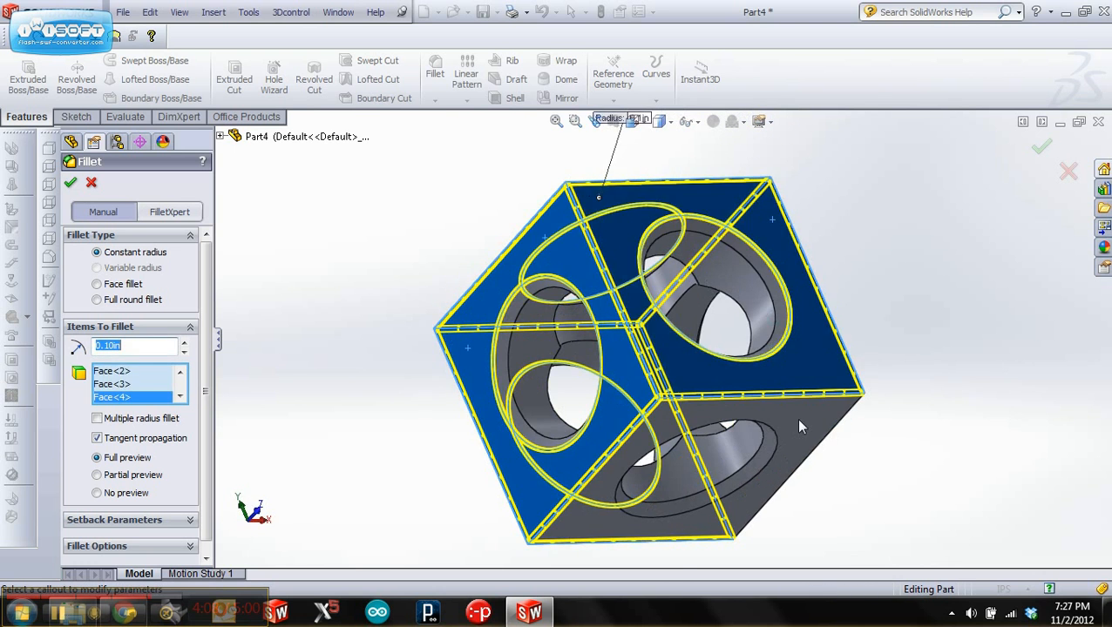
click(796, 418)
middle_drag(798, 424, 603, 392)
click(810, 401)
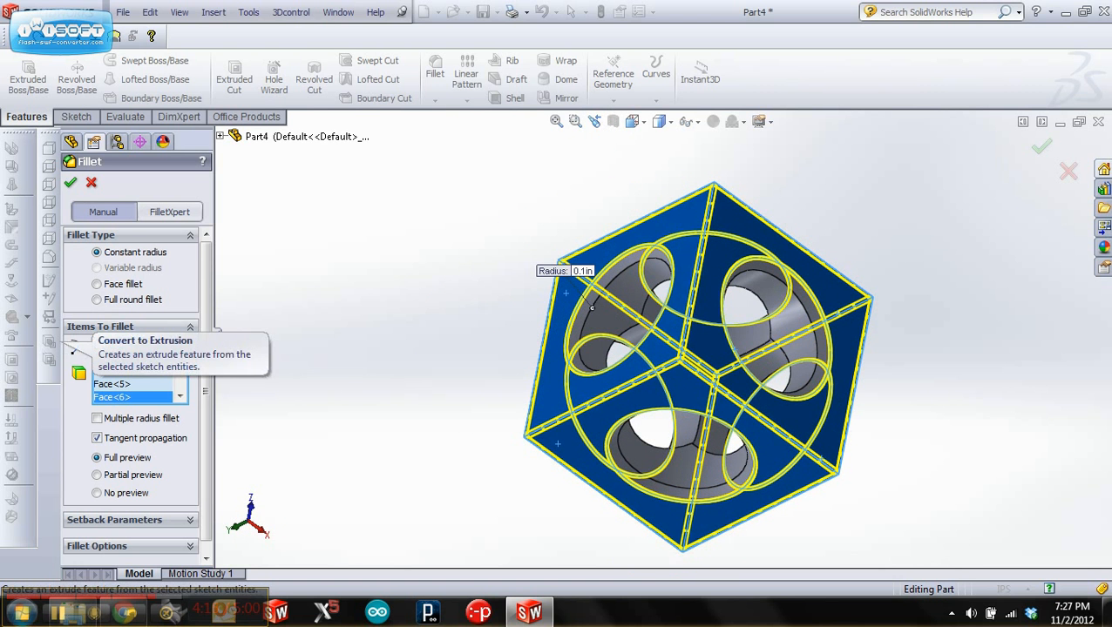
text(0.25in)
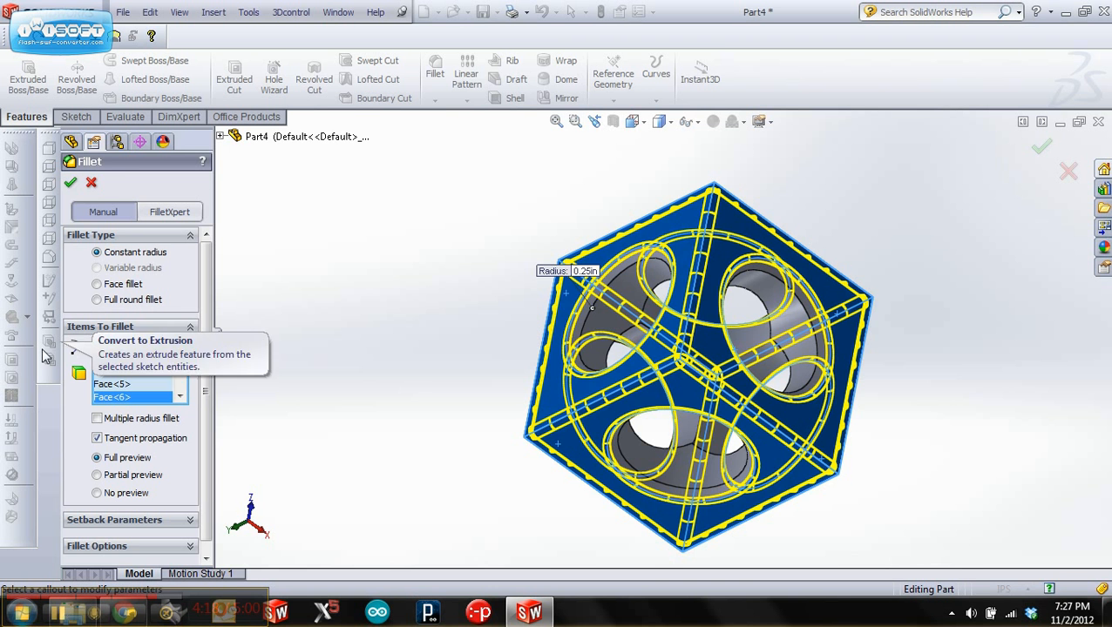
click(70, 184)
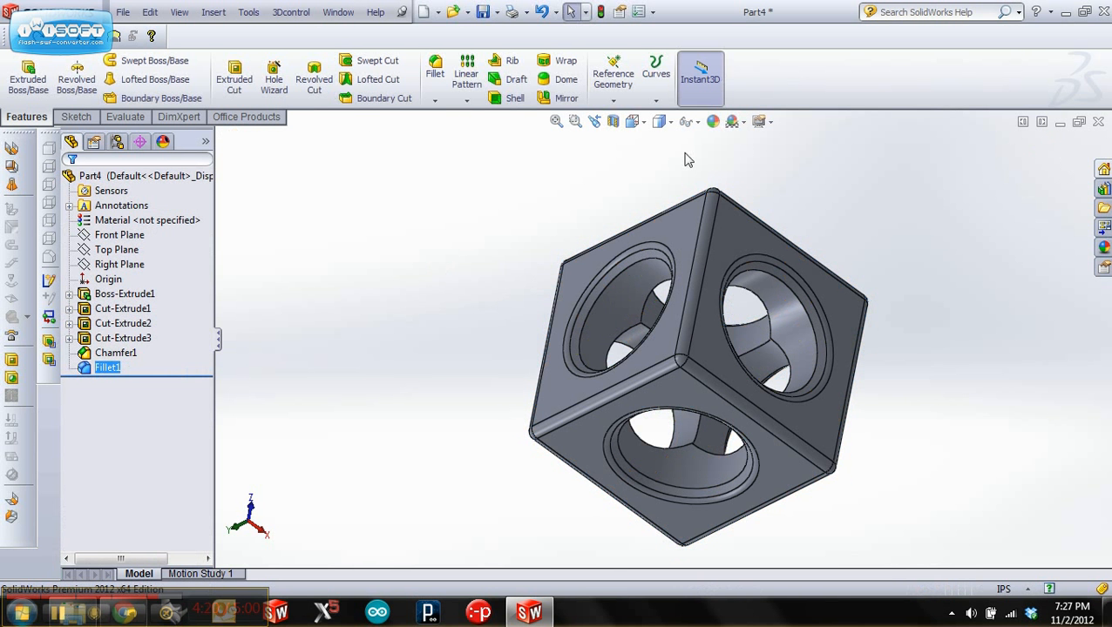
Step: Show the chamfered and filleted cube in the isometric view
click(660, 126)
click(635, 122)
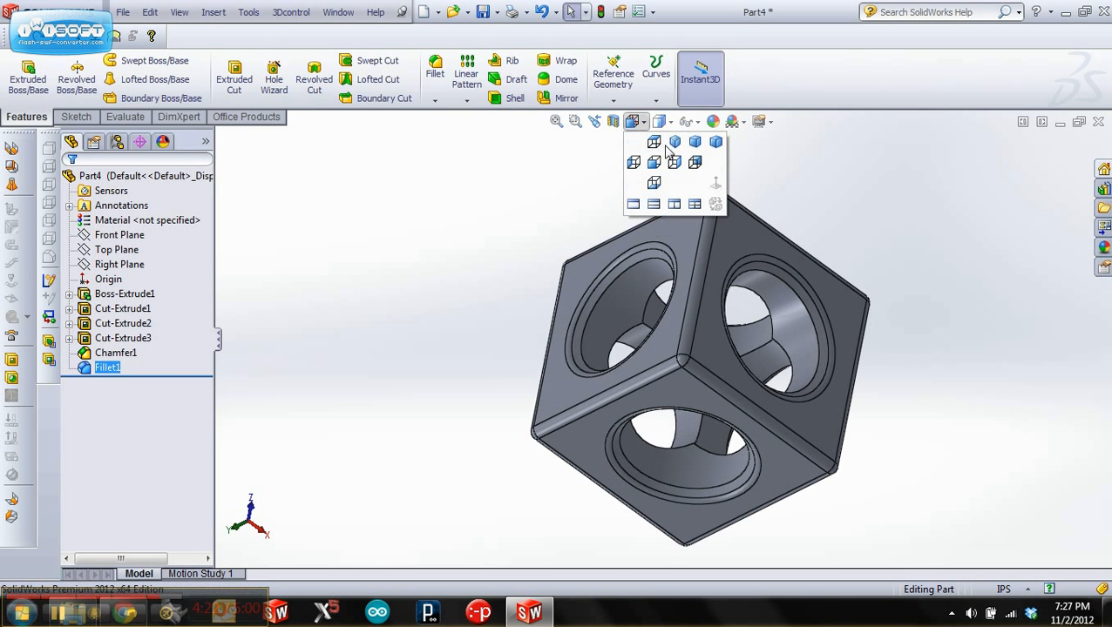
click(676, 145)
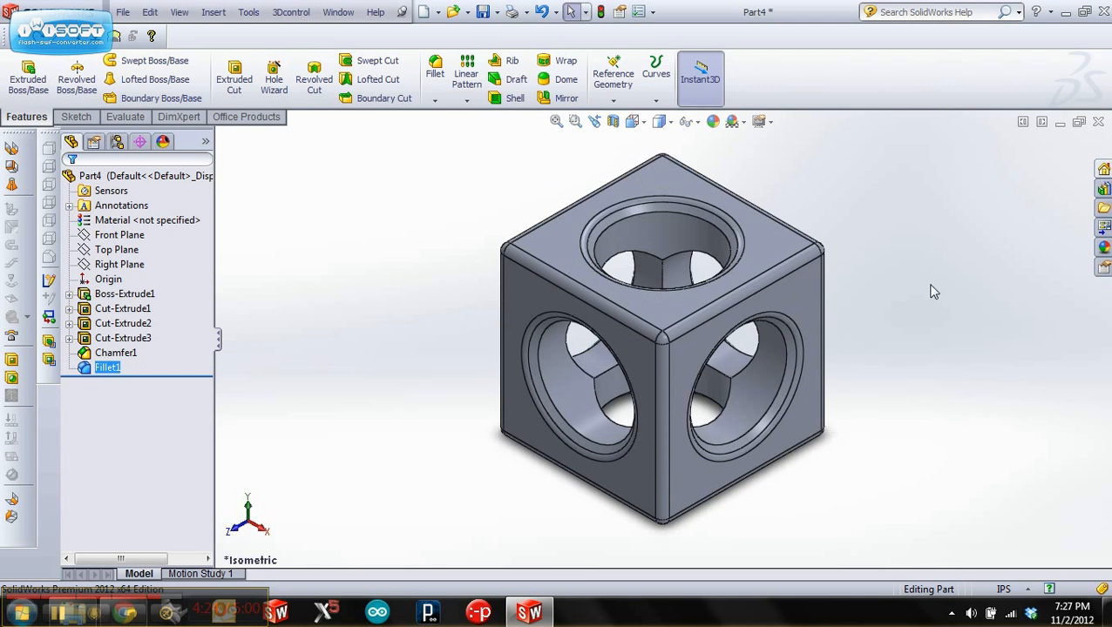